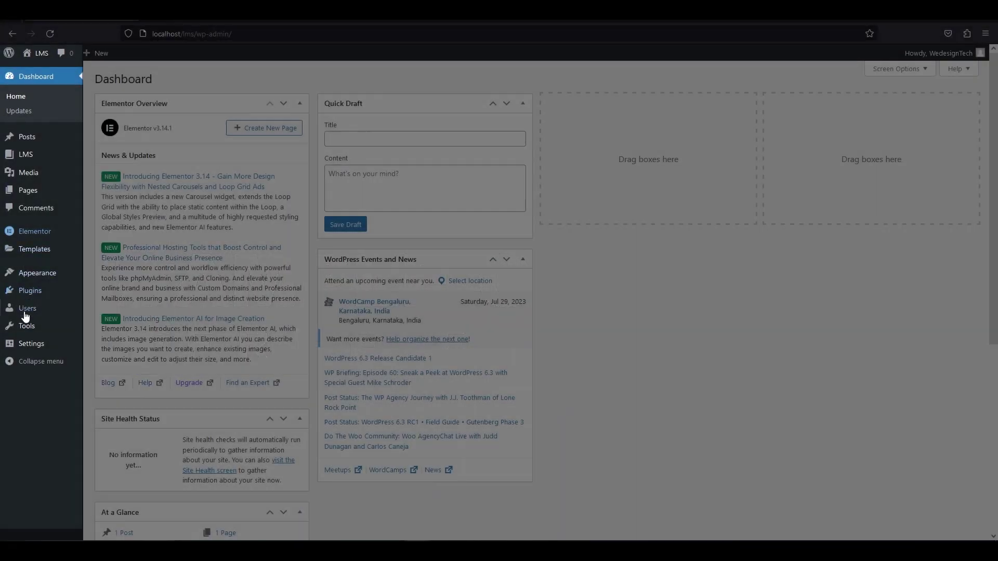
- Install the WordPress importer from the site's import tools and run it
mouse_move(27, 326)
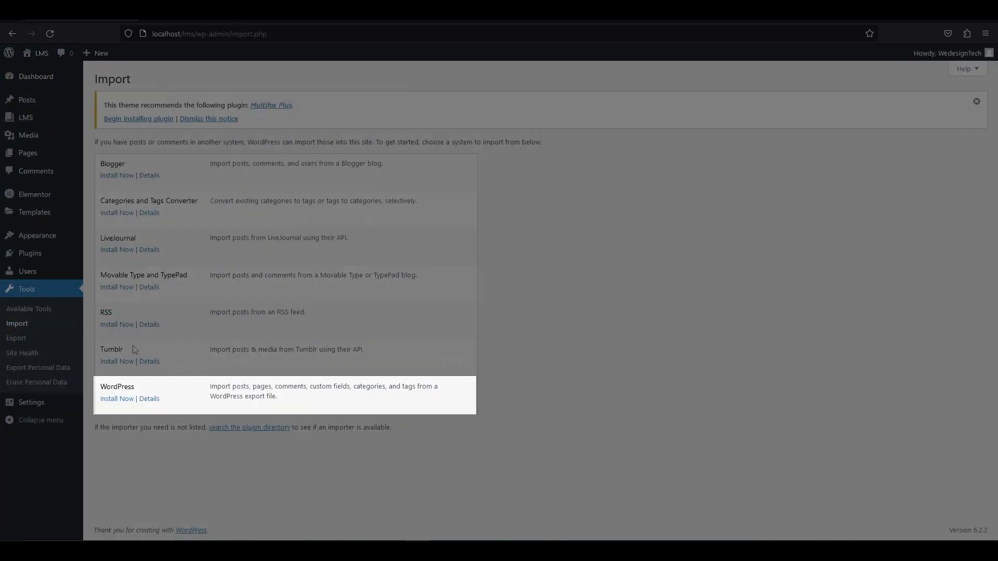
click(116, 399)
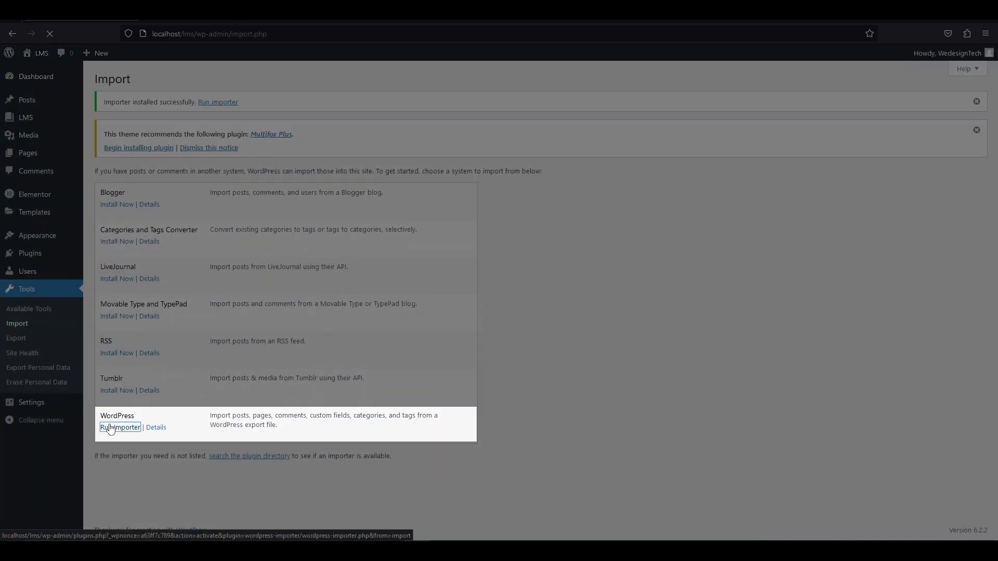
click(110, 427)
- Browse for the import file and open the nested dummy-content folder in codecanyon-dt-lms-wordpress-plugin
click(289, 178)
double_click(159, 75)
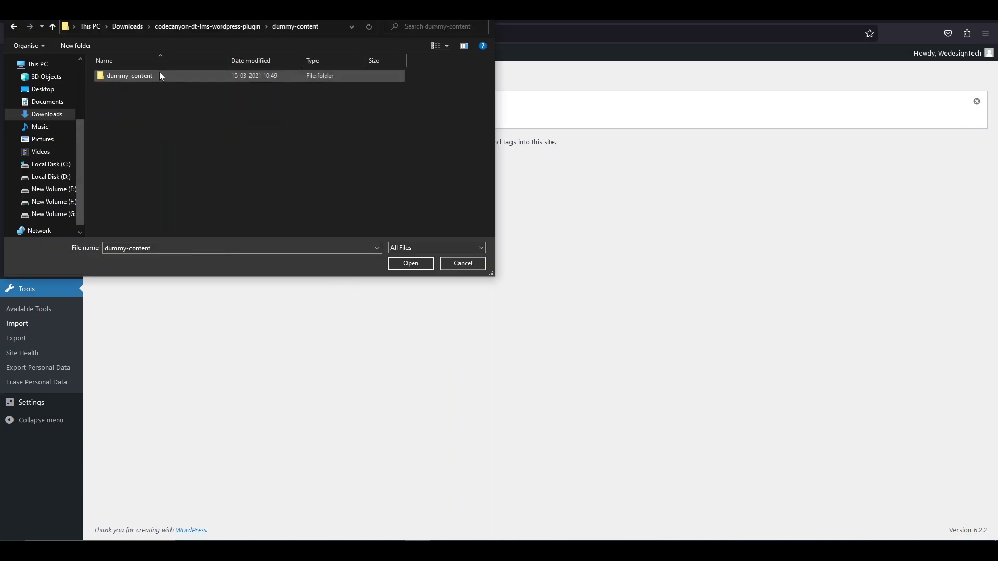
double_click(160, 75)
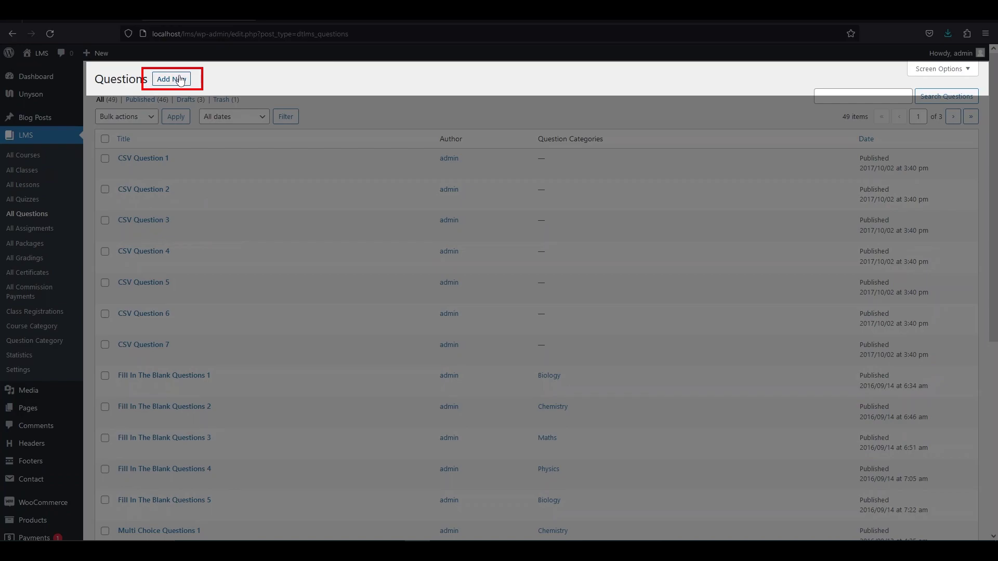
- Create a new LMS question titled "Question Types on Lms" with the content "add your questions here..."
click(178, 77)
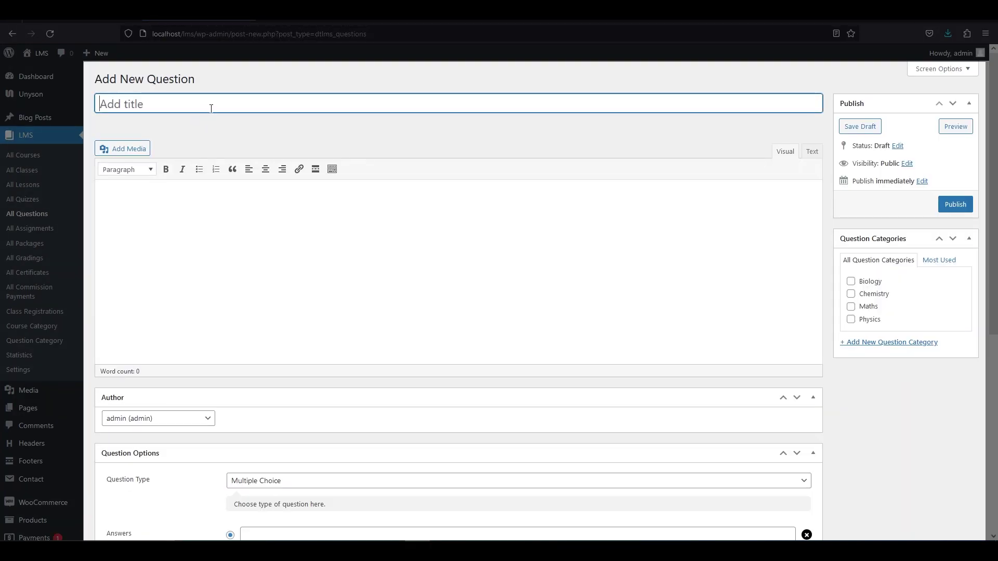
text(Question Types on Lms)
click(249, 212)
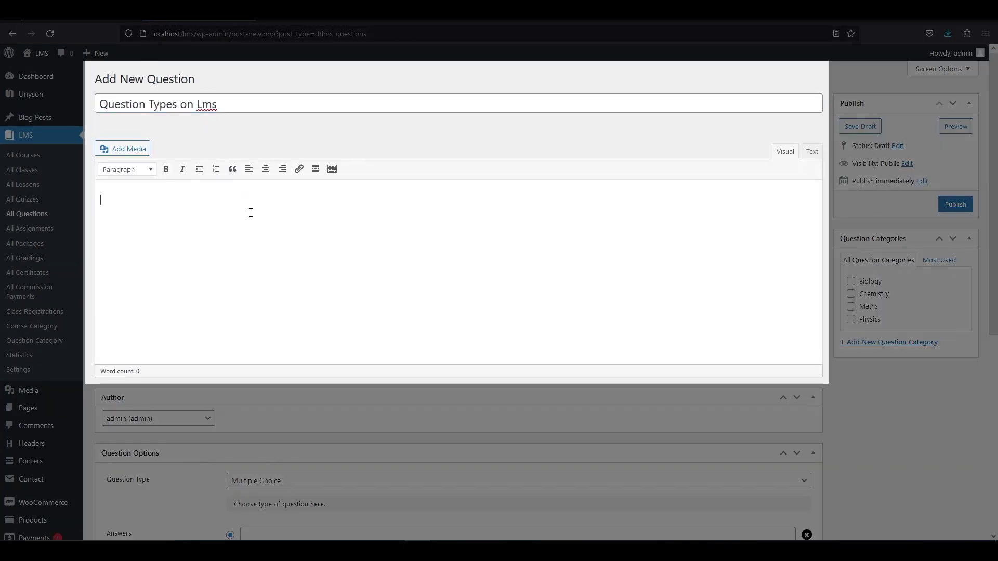
text(add your questions here...)
- Set the question type to Multiple Choice, enter Answer 1 to Answer 4, and mark Answer 3 as correct
scroll(251, 212, down, 3)
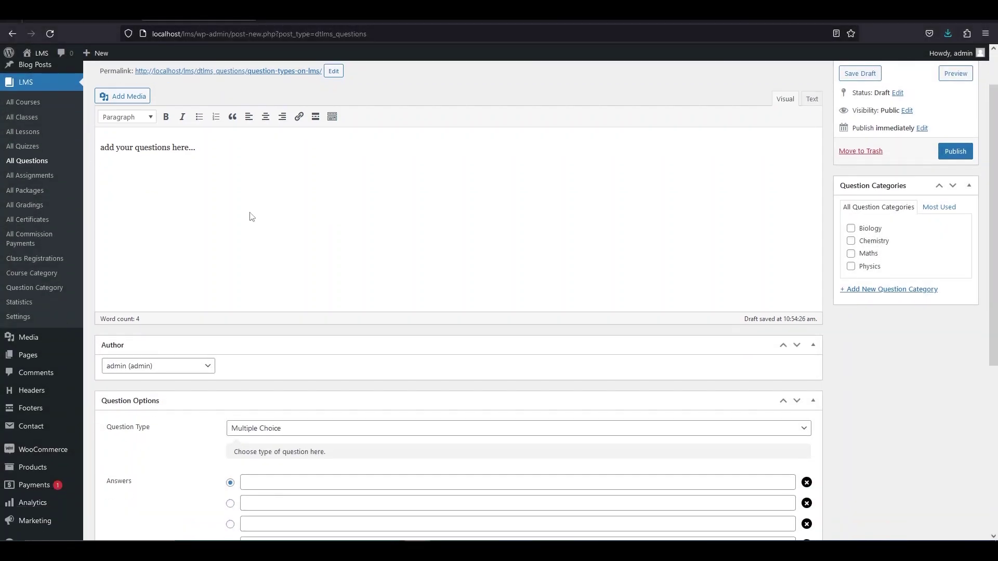
scroll(283, 231, down, 2)
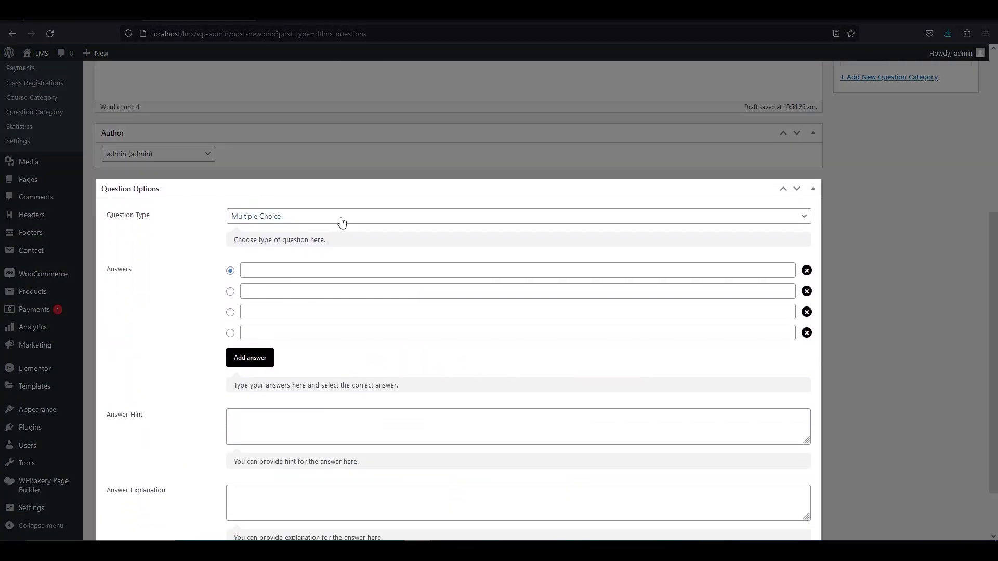
click(342, 222)
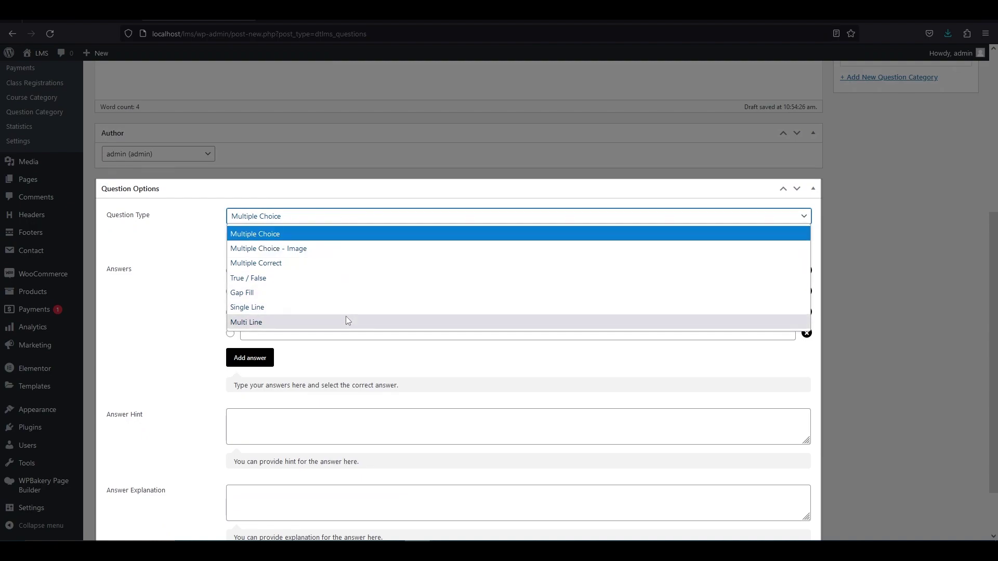
click(346, 238)
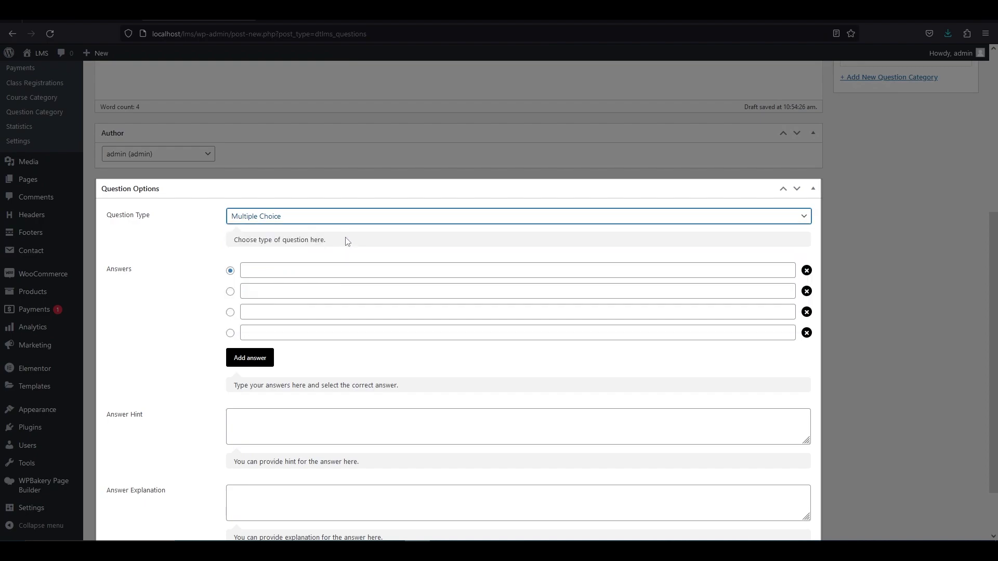
click(327, 271)
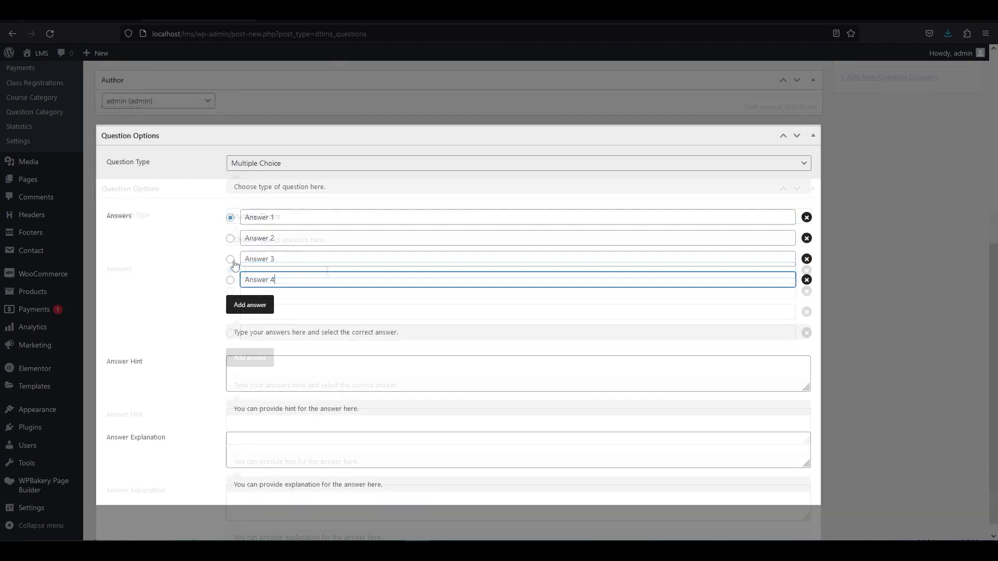
click(230, 259)
- Change the question type to Multiple Choice - Image and assign 1.jpg, 2.jpg, 3.jpg and 4.jpg as the four answers
click(528, 165)
click(508, 200)
click(596, 219)
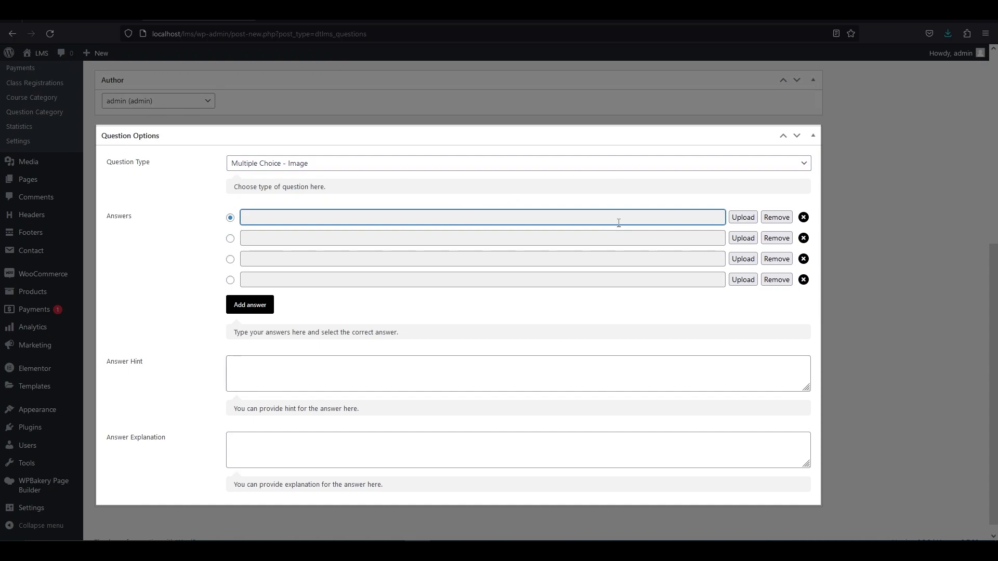
click(743, 217)
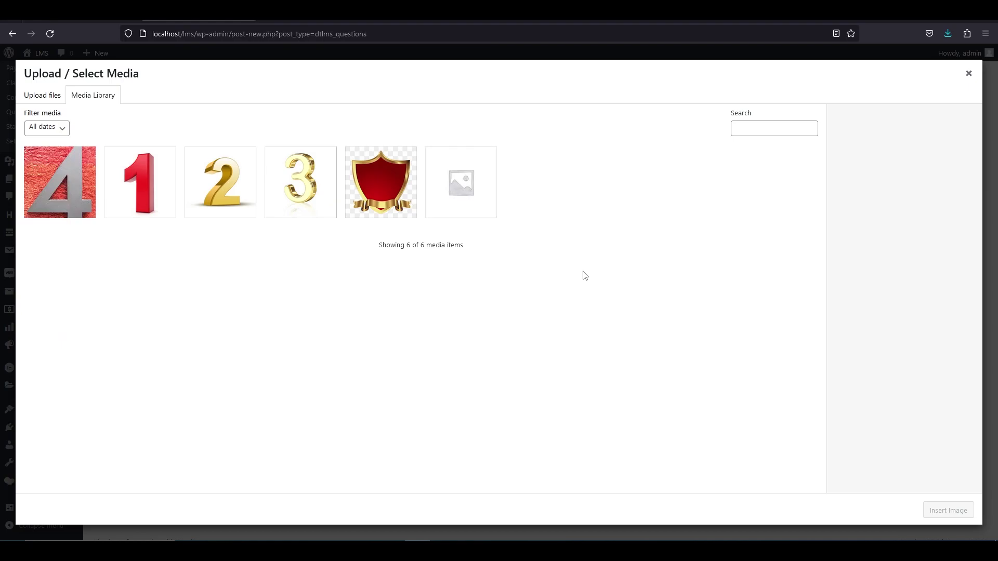
click(139, 194)
click(947, 510)
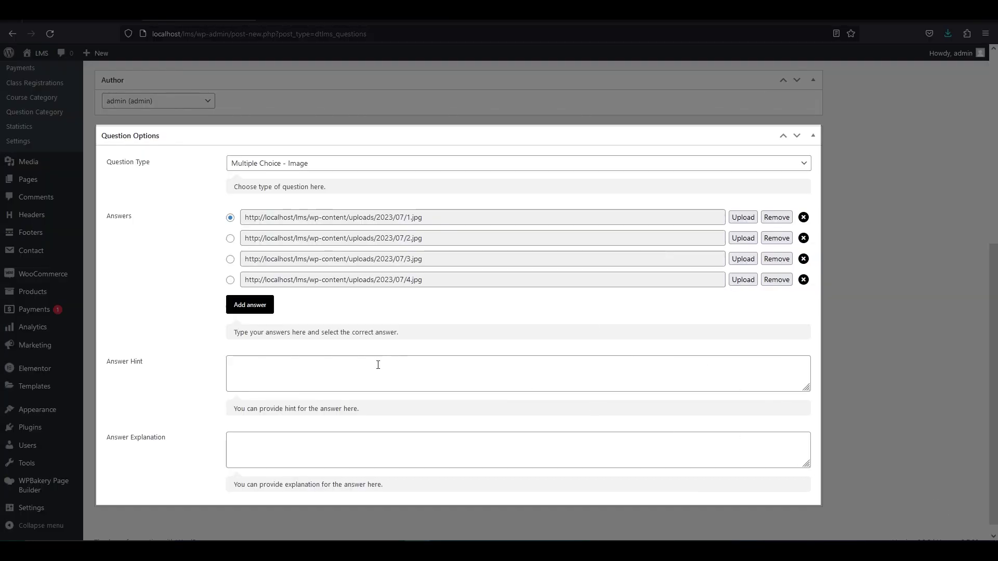
- Change the question type to Multiple Correct, enter Answer 1 to Answer 4, and mark Answer 1 and Answer 2 as correct
click(329, 164)
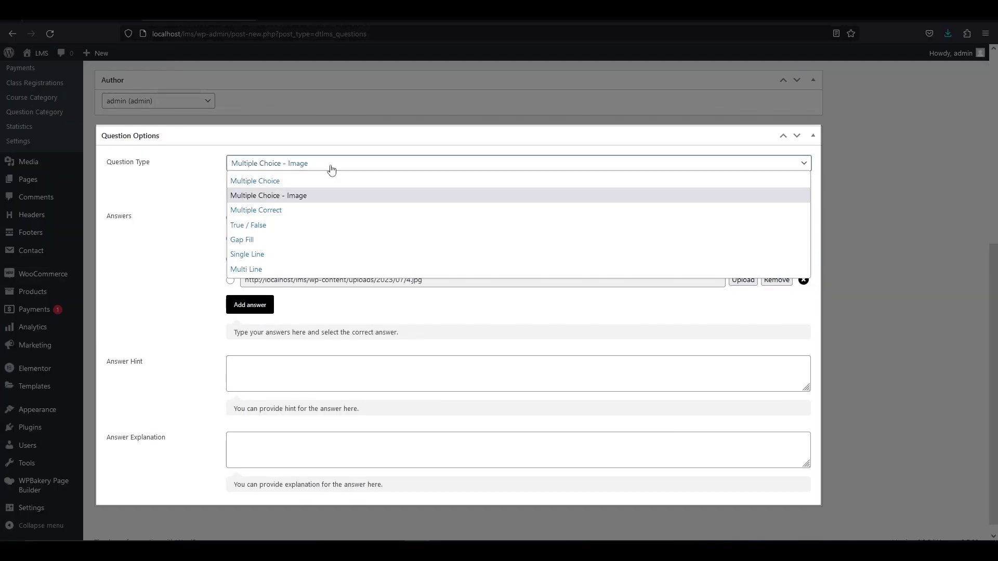
click(328, 211)
click(303, 280)
text(Answer 4)
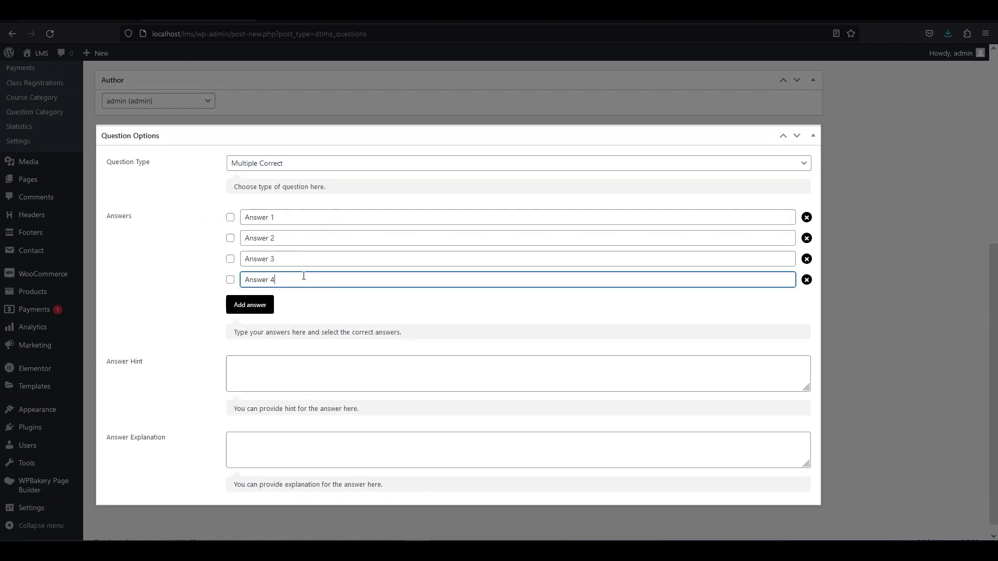
click(230, 218)
click(230, 238)
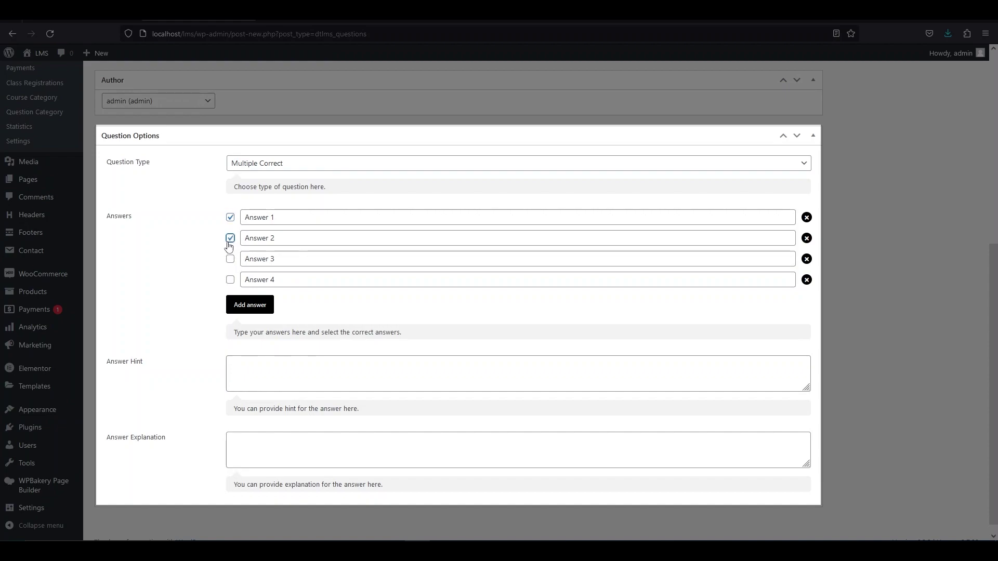
- Change the question type to True / False and set True as the correct answer
click(313, 165)
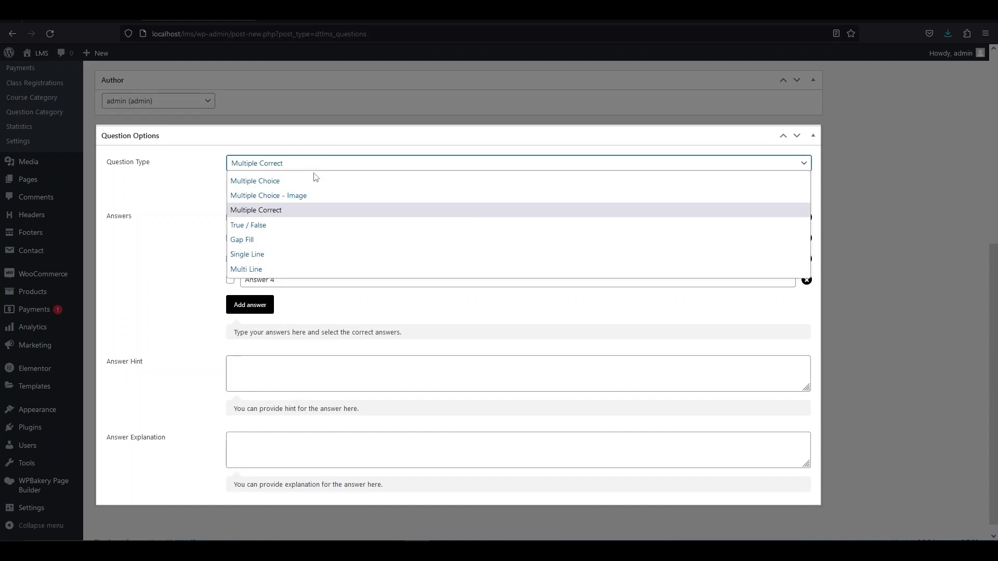
click(306, 226)
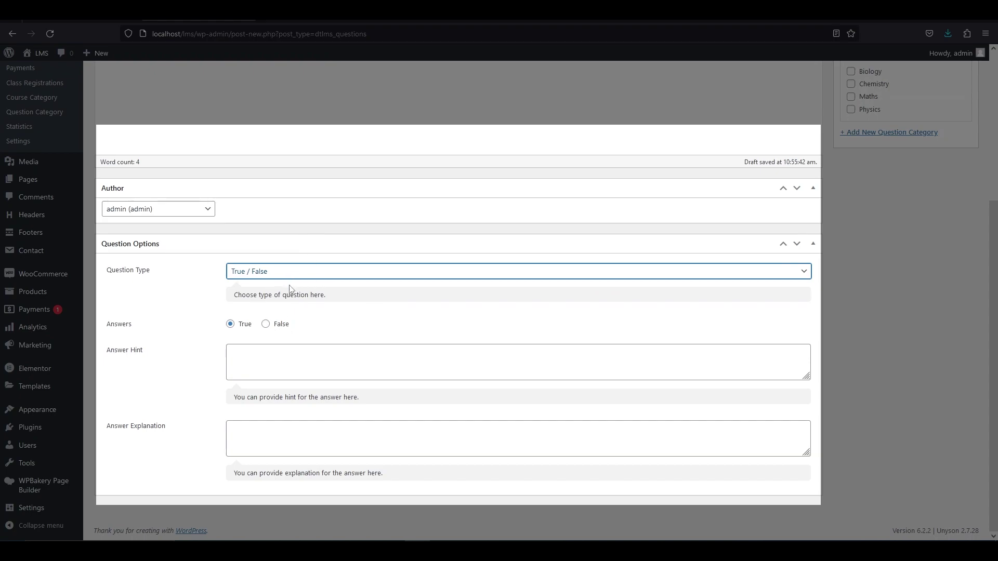
click(266, 325)
click(232, 325)
- Change the question type to Gap Fill and enter "Type your Answer here" as the gap text
click(276, 273)
click(268, 351)
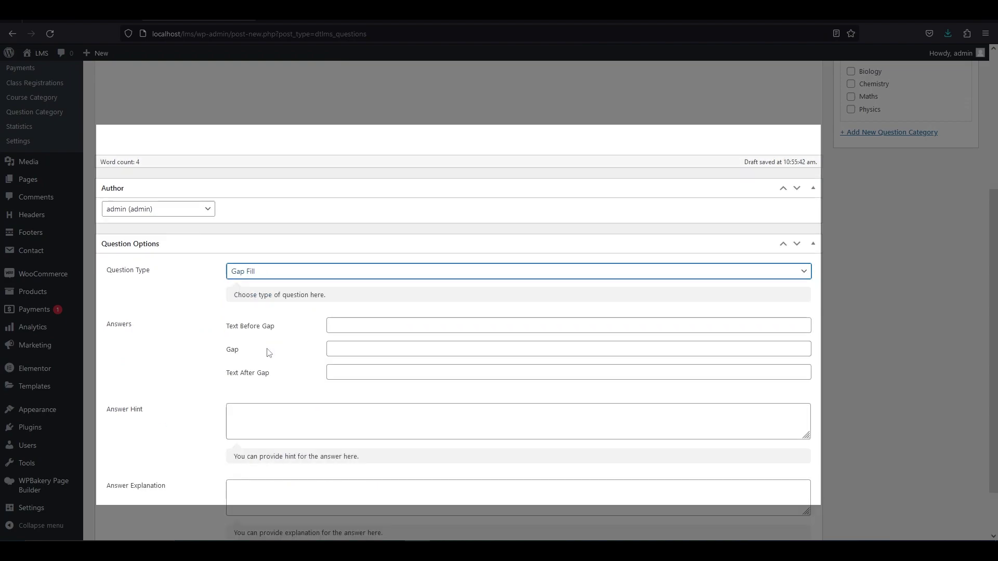
click(356, 347)
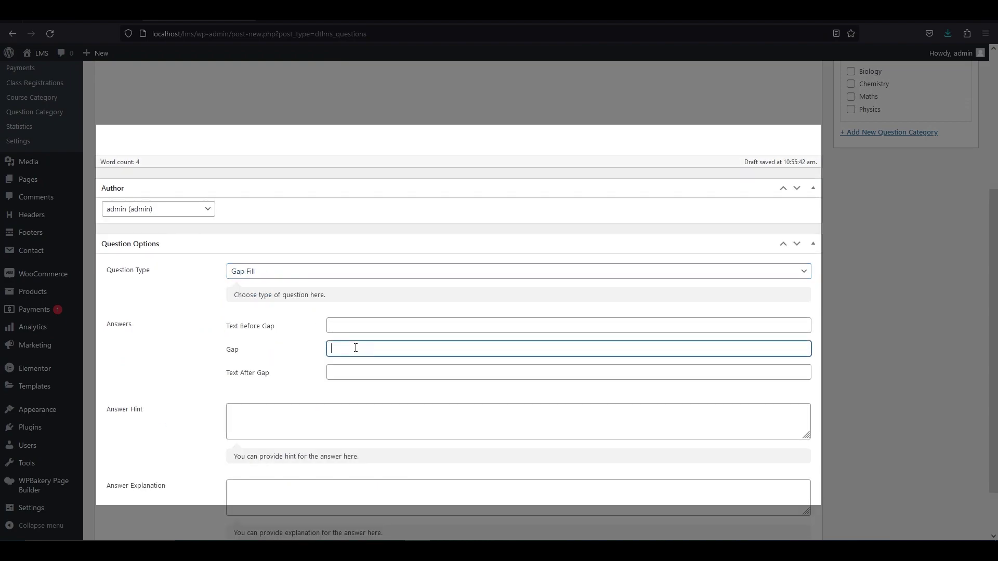
text(Type your Answer here)
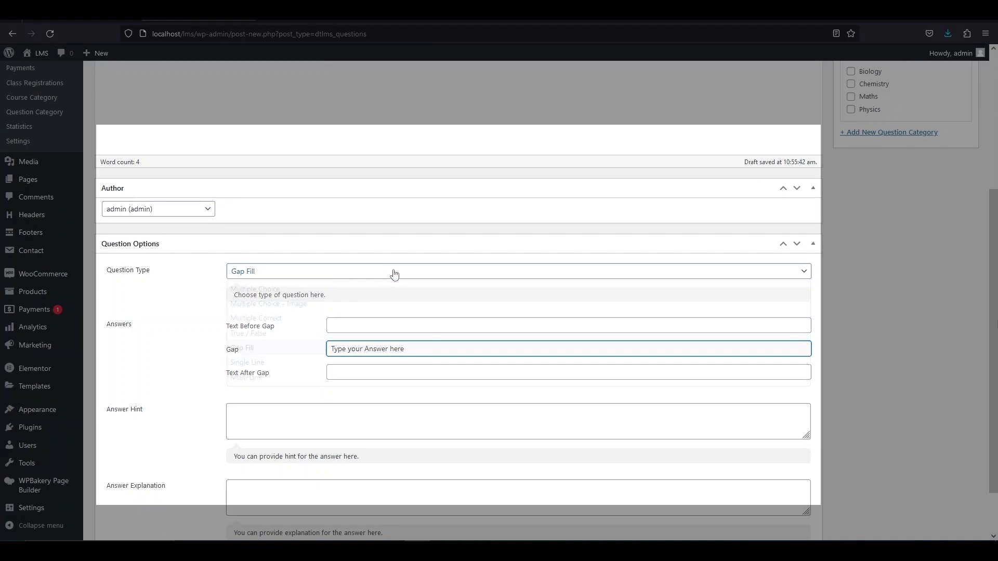
scroll(394, 274, up, 4)
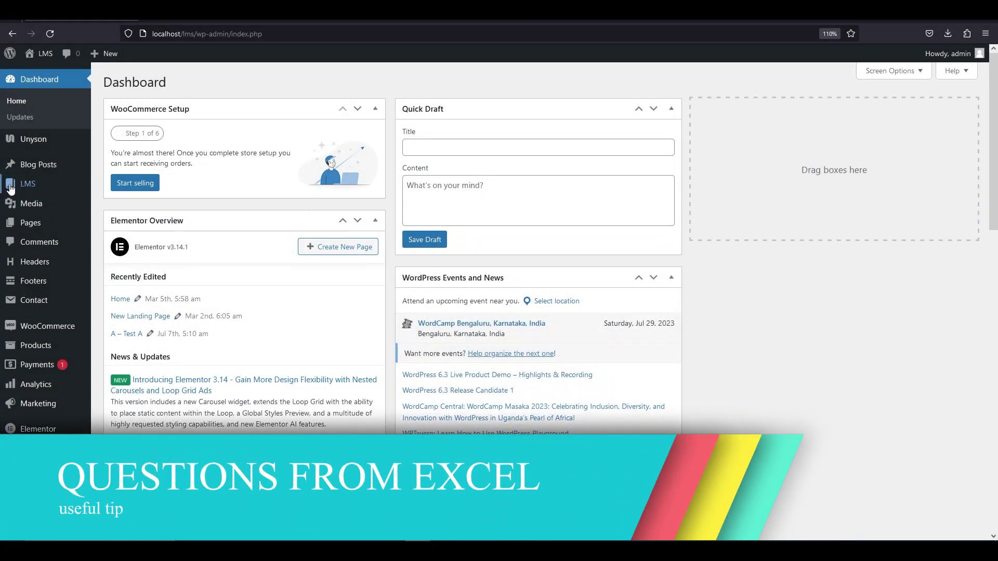
- Open the import options in the LMS settings
mouse_move(25, 188)
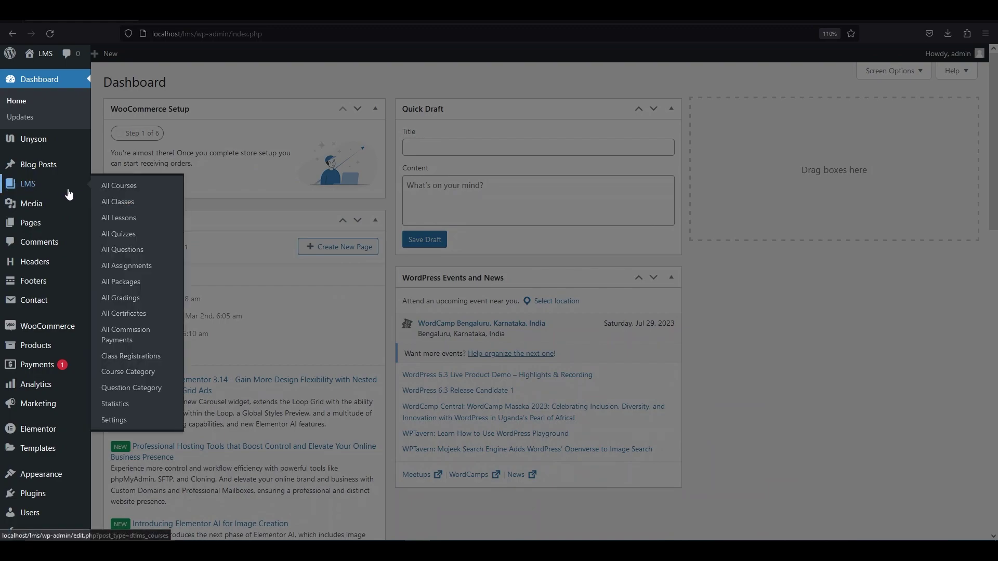
click(139, 422)
click(450, 89)
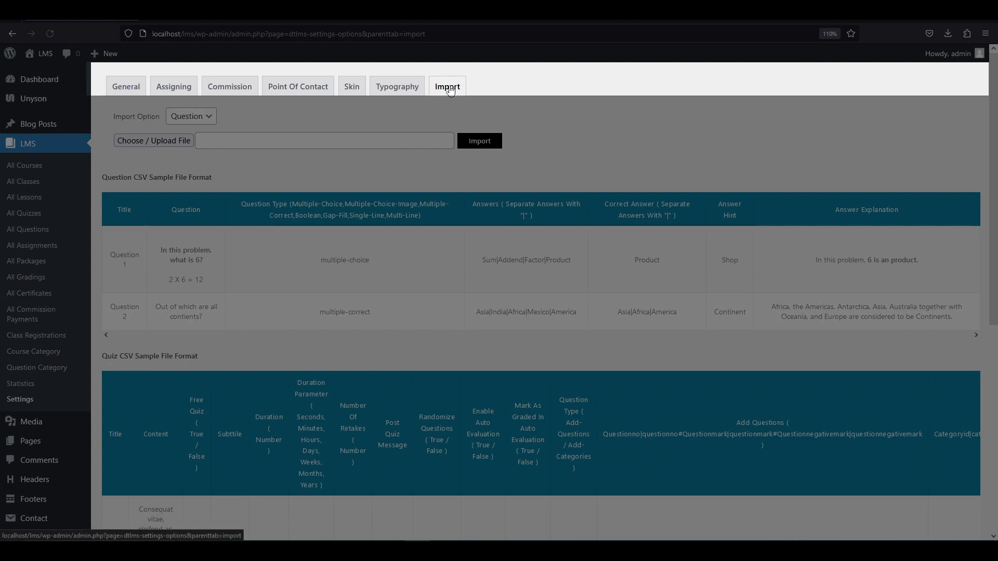
- Upload the Questions CSV file from the import-sample-files folder and import its questions
click(167, 146)
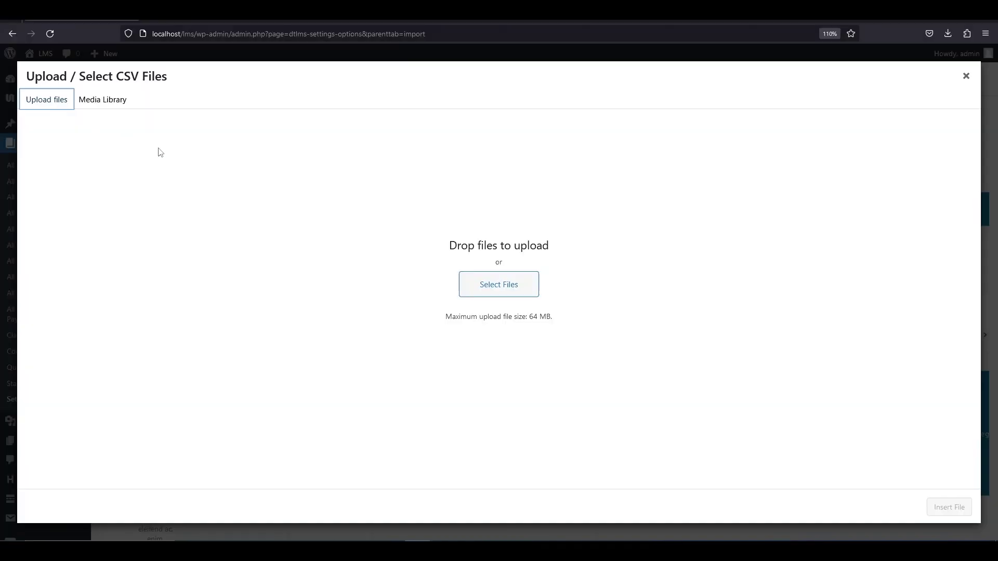
click(473, 280)
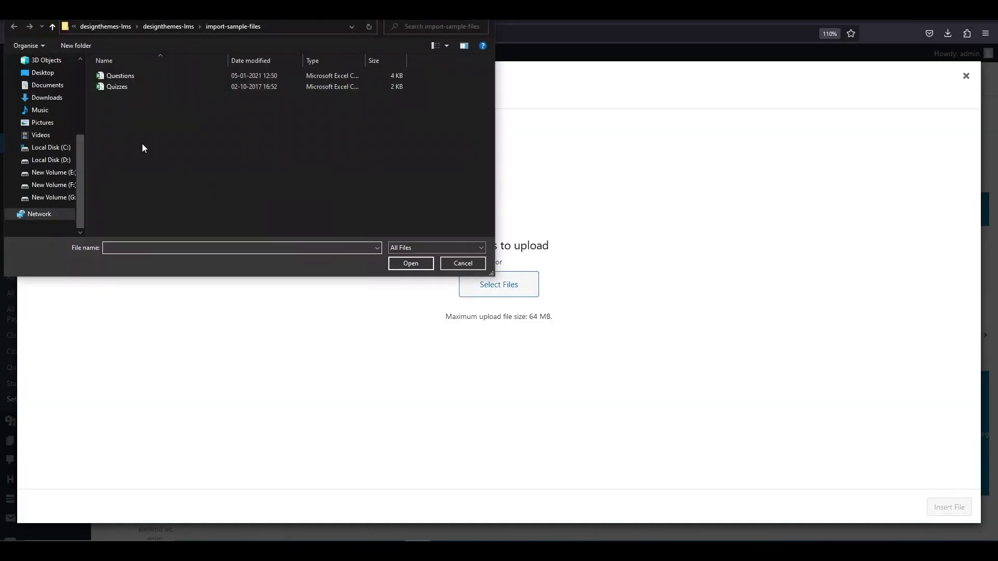
click(136, 76)
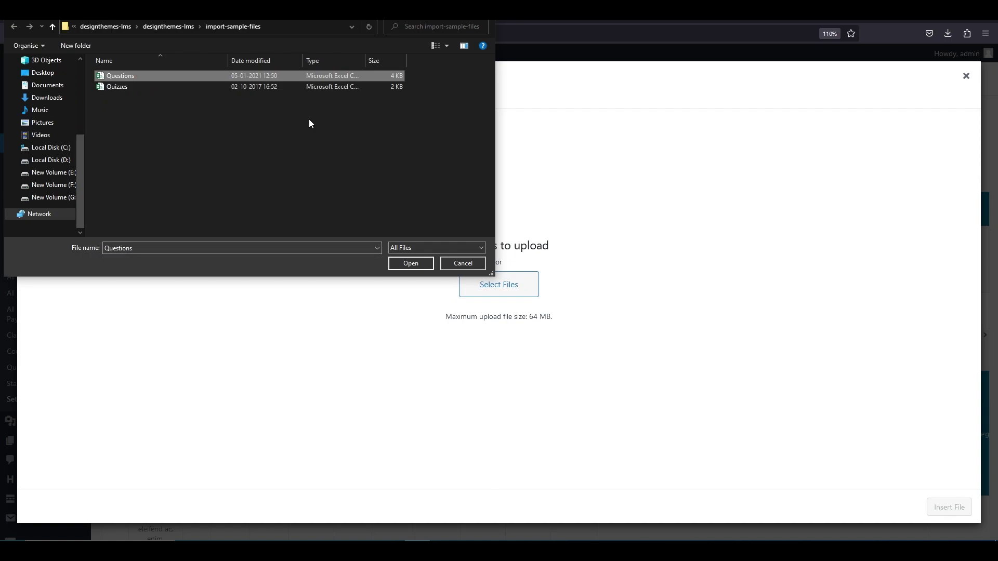
click(405, 264)
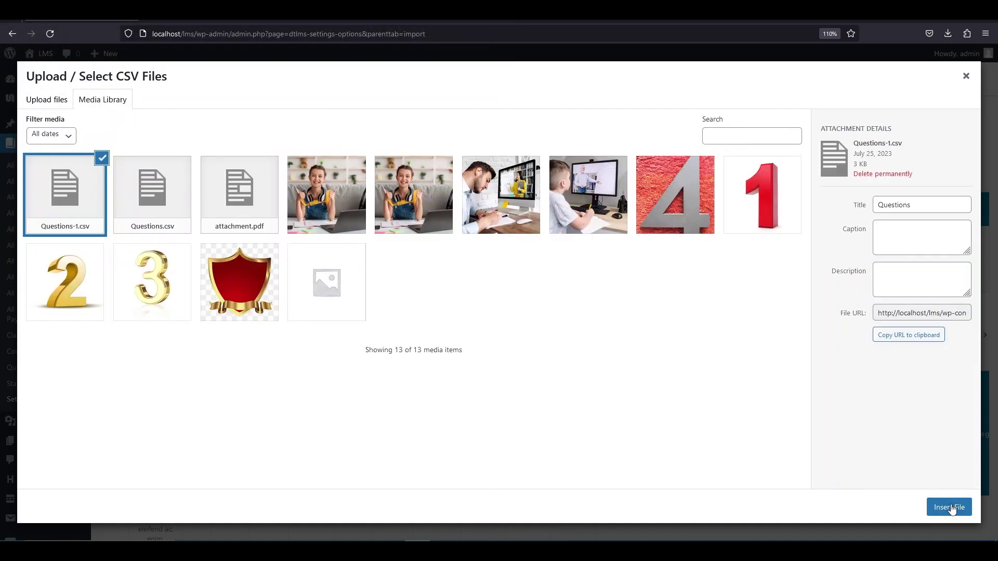
click(948, 507)
click(480, 145)
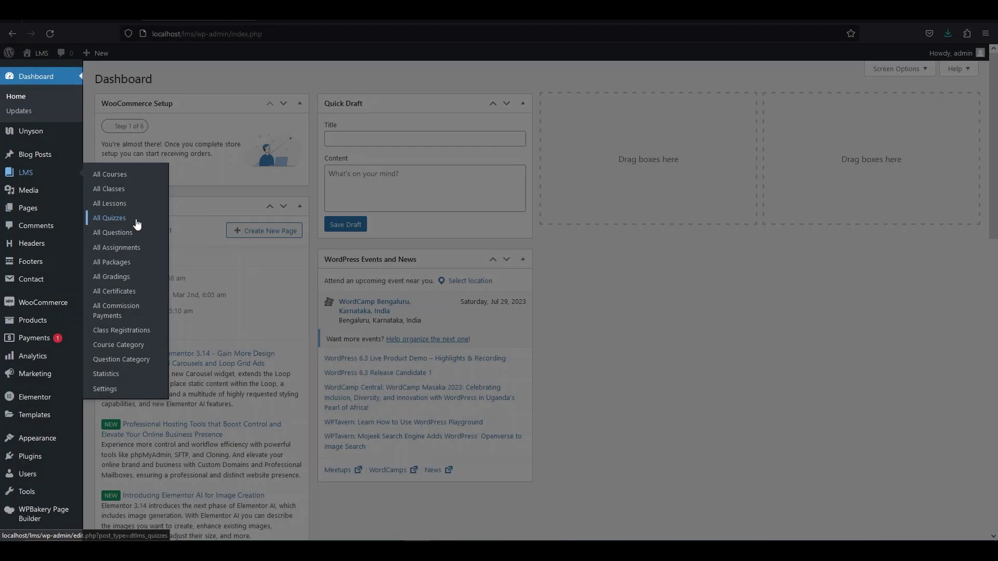
- Create a new LMS quiz titled "Quiz B"
click(137, 222)
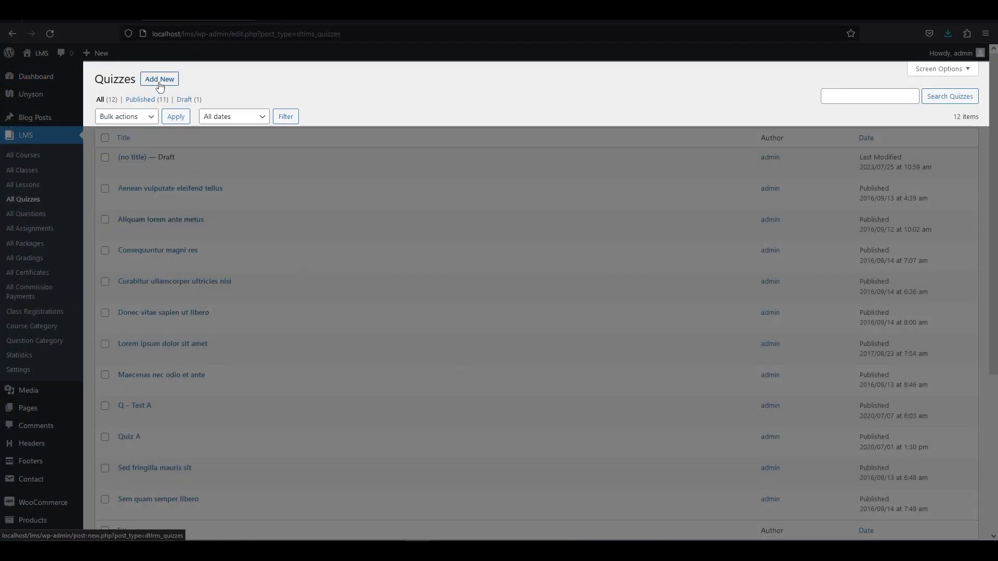
click(160, 82)
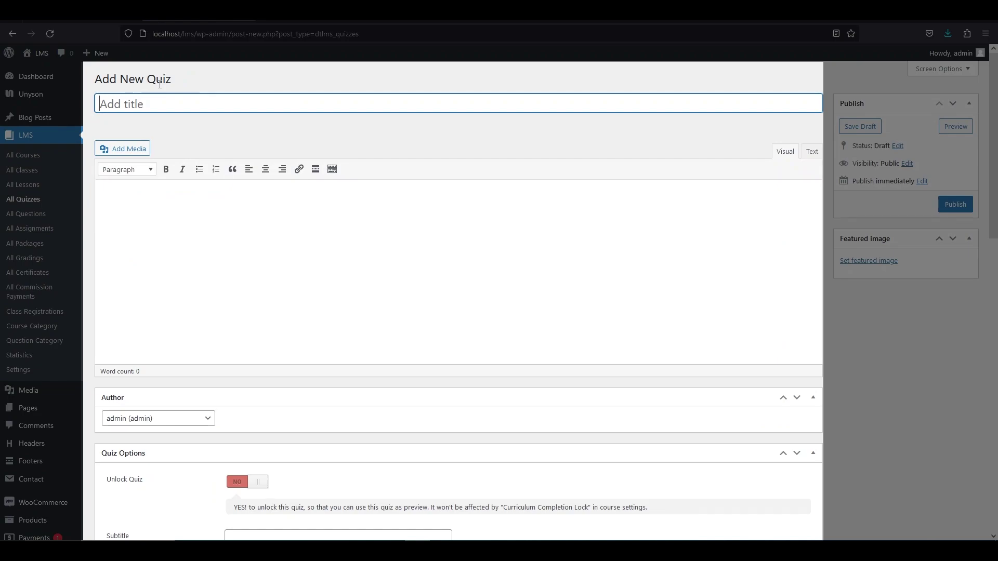
text(Quiz B)
click(163, 238)
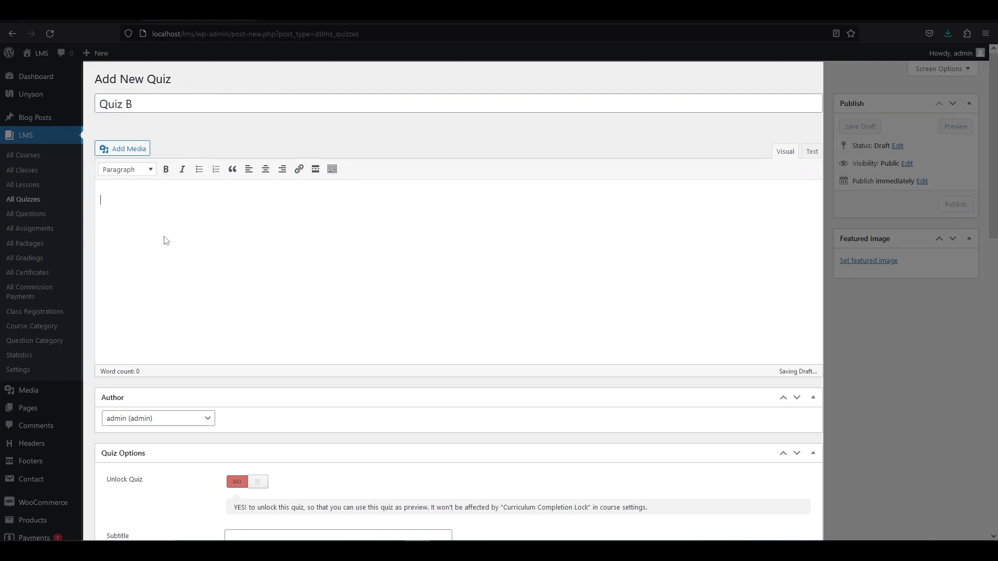
- Set the Unlock Quiz option to Yes in the quiz options
scroll(163, 238, down, 3)
scroll(164, 237, down, 2)
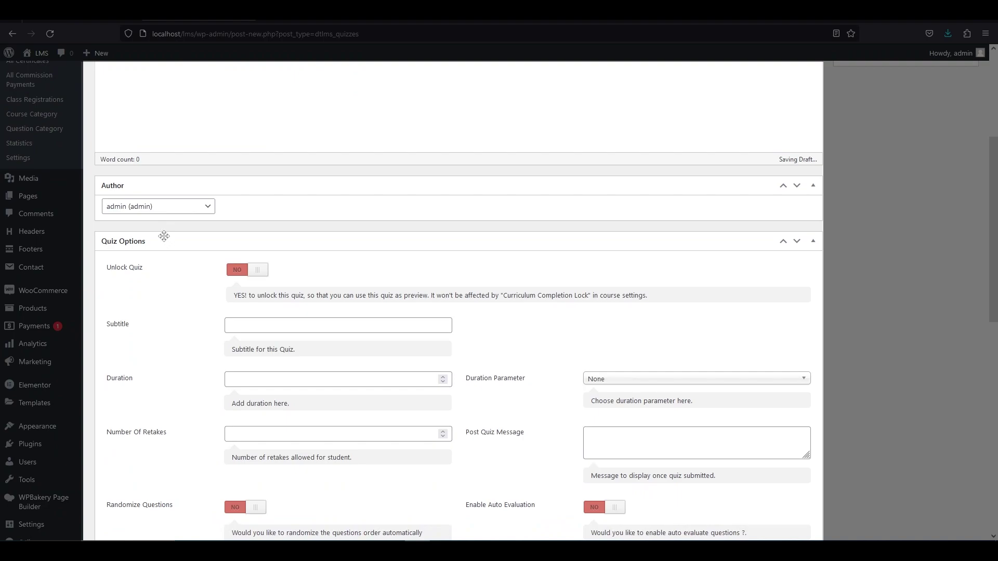
click(258, 271)
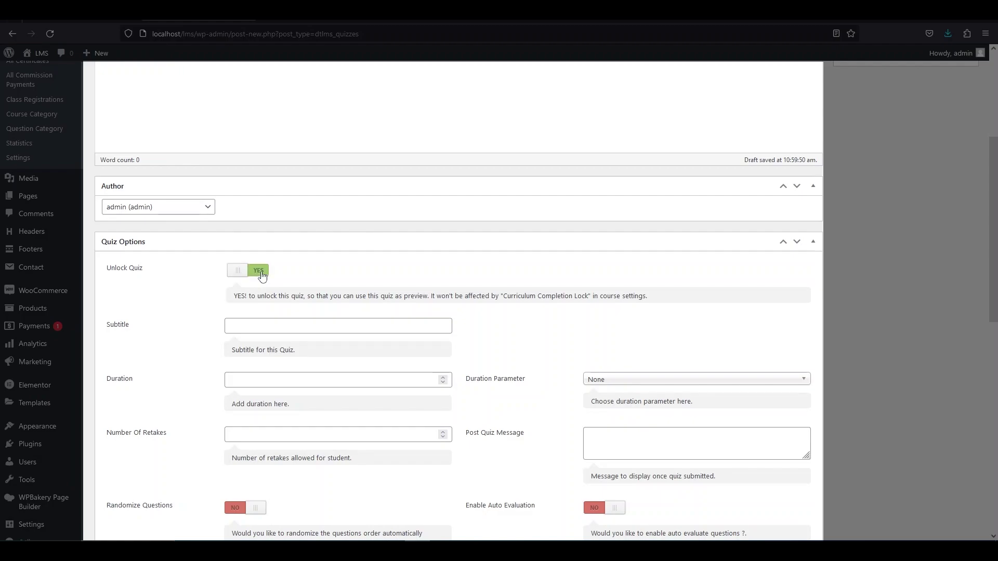
- Set the quiz subtitle to "Programming - Computer Science"
scroll(262, 276, down, 1)
click(262, 275)
text(Programming - Computer Science)
scroll(242, 320, down, 1)
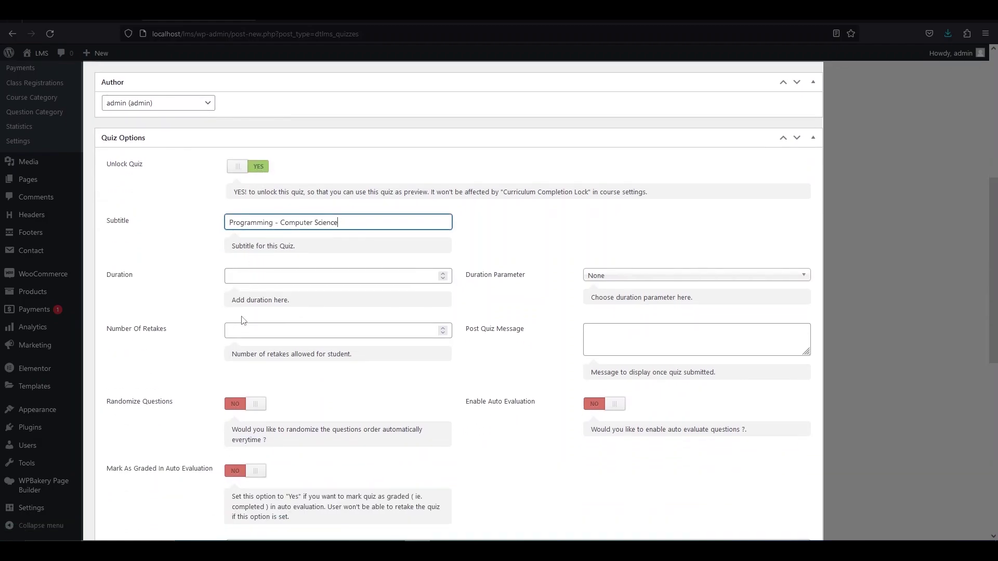
- Set the quiz duration to 30 minutes and the number of retakes to 5
click(267, 273)
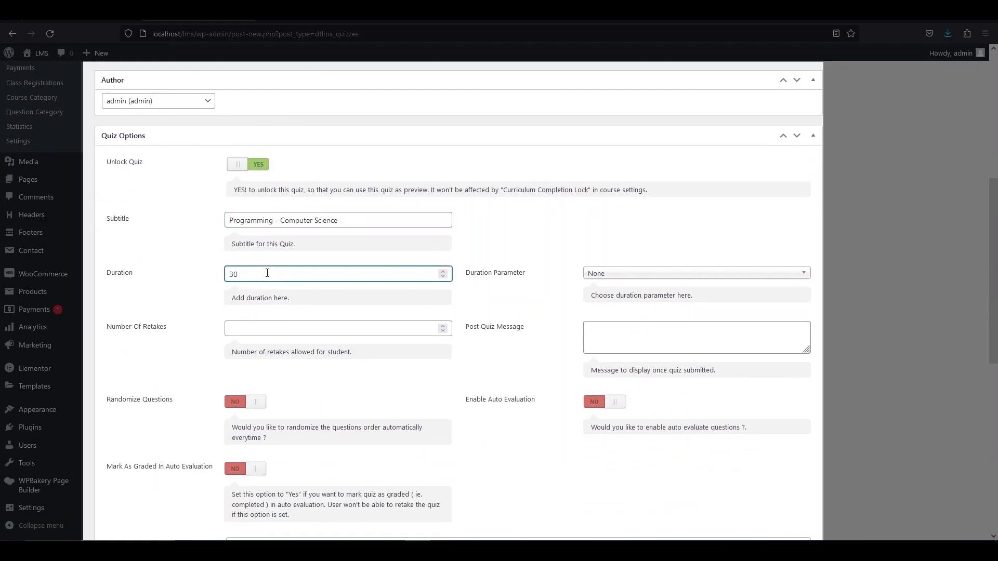
click(588, 273)
click(601, 317)
click(345, 329)
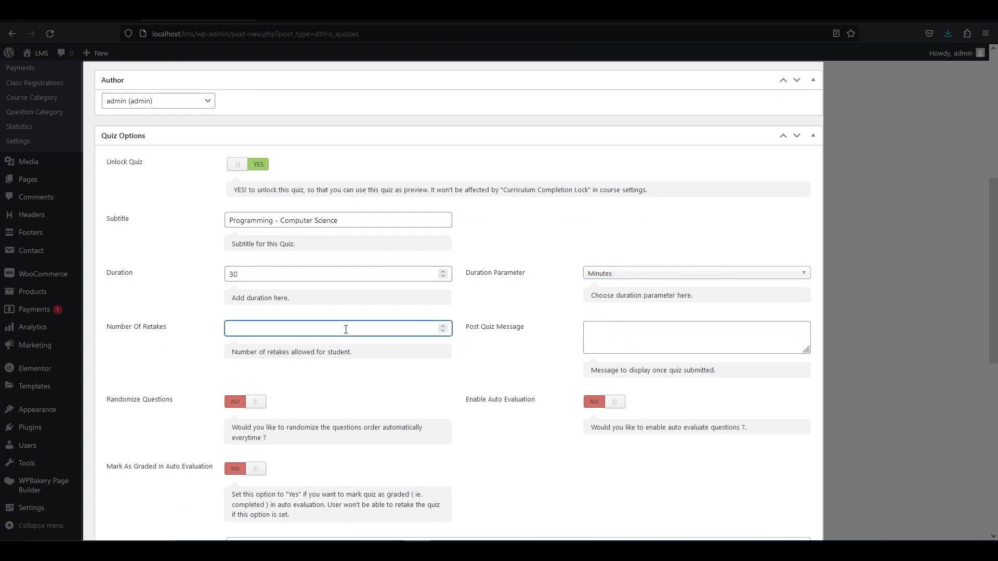
- Enter "Congrats !!" as the post quiz message and set Randomize Questions to Yes
click(629, 323)
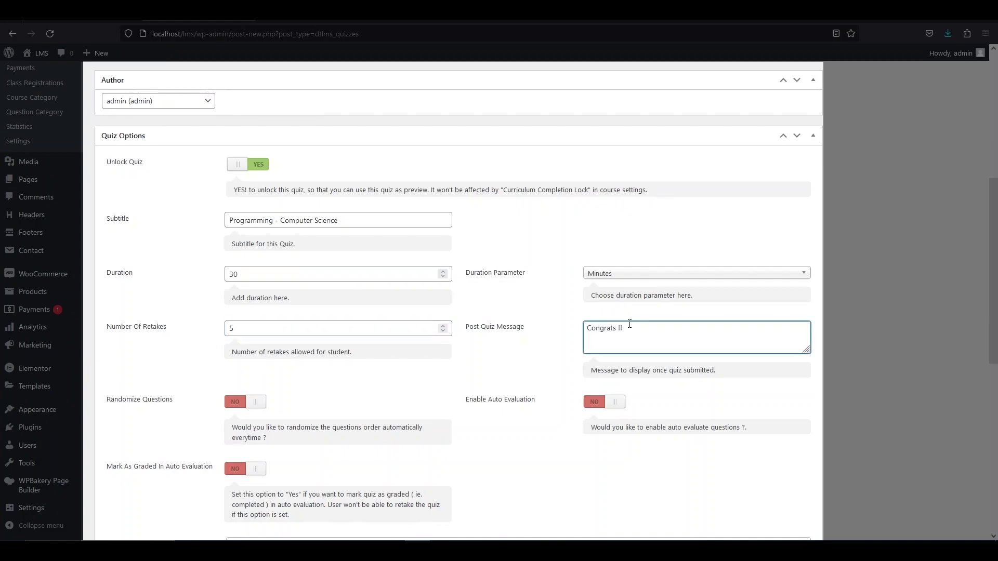
click(247, 403)
scroll(248, 407, down, 2)
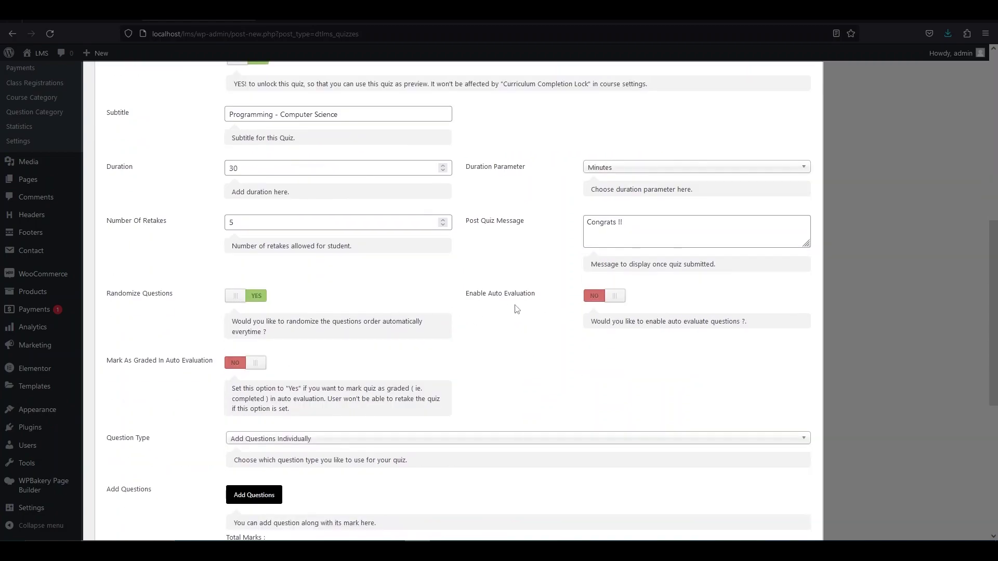
- Set Enable Auto Evaluation and Mark As Graded In Auto Evaluation to Yes for the quiz
click(616, 297)
scroll(620, 302, down, 1)
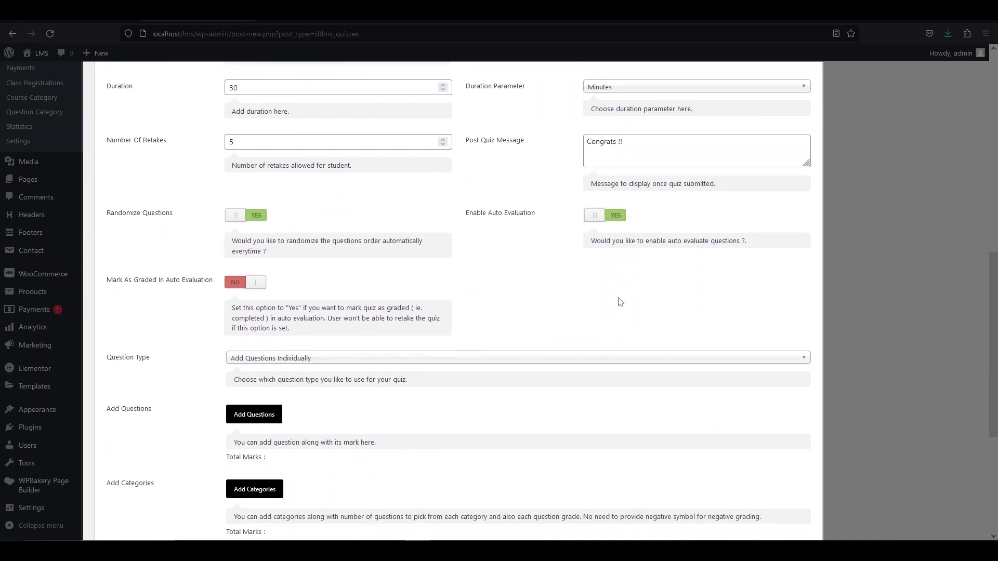
scroll(620, 301, down, 1)
click(254, 259)
scroll(285, 268, down, 2)
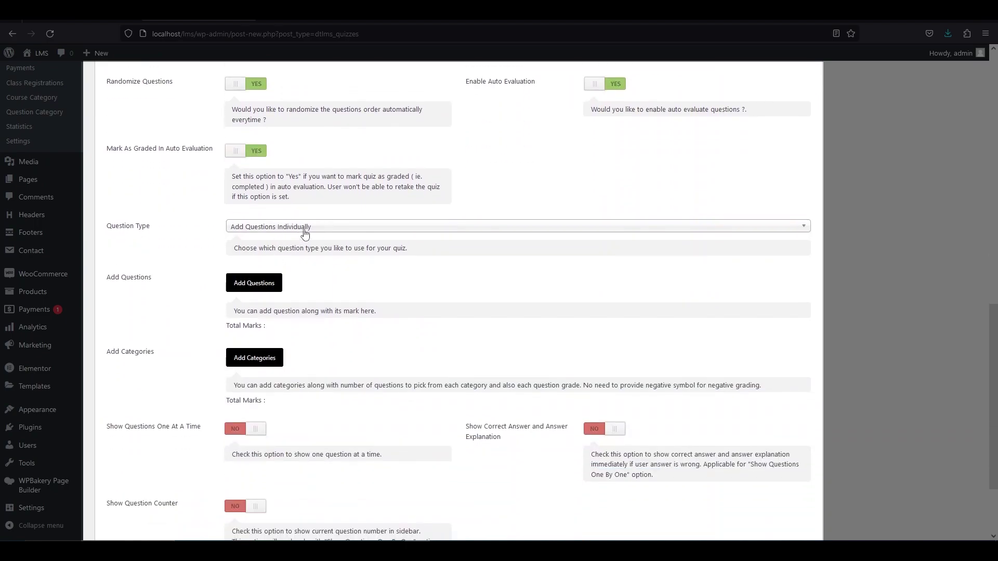
- Using Add Questions Individually, add Multi Choice Questions 5 twice and Question A, each with grade 5 and negative grade 1
click(304, 227)
click(301, 264)
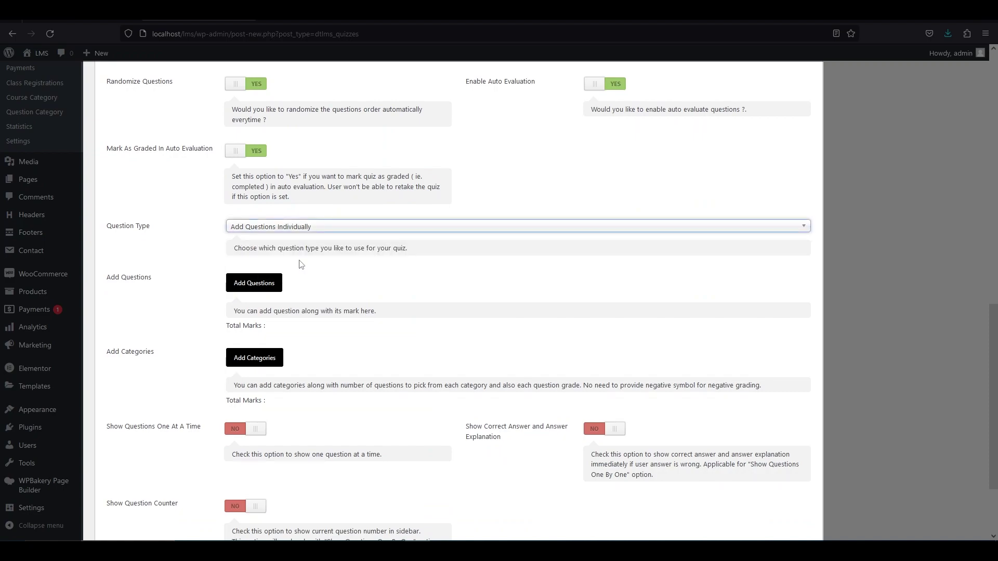
click(274, 286)
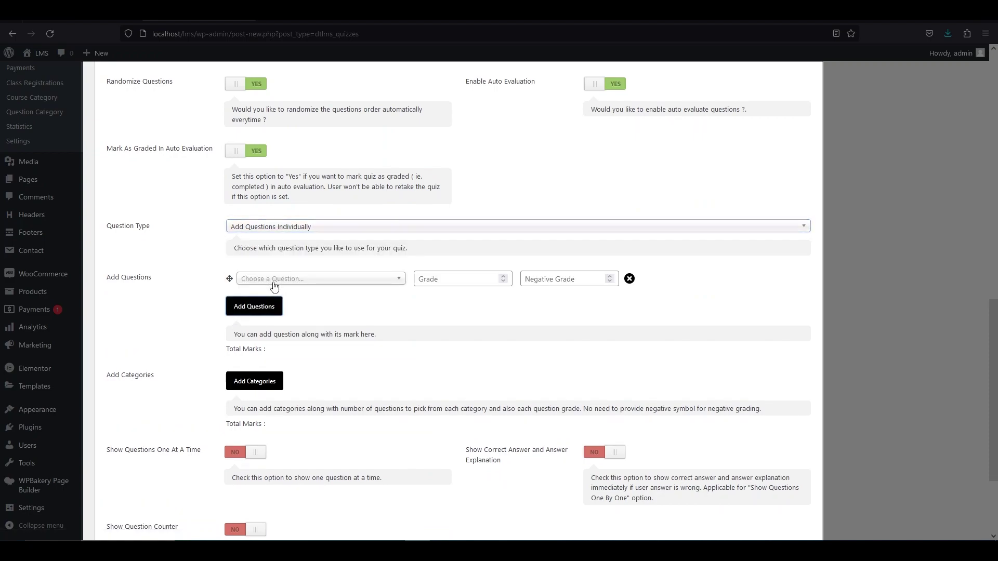
click(274, 280)
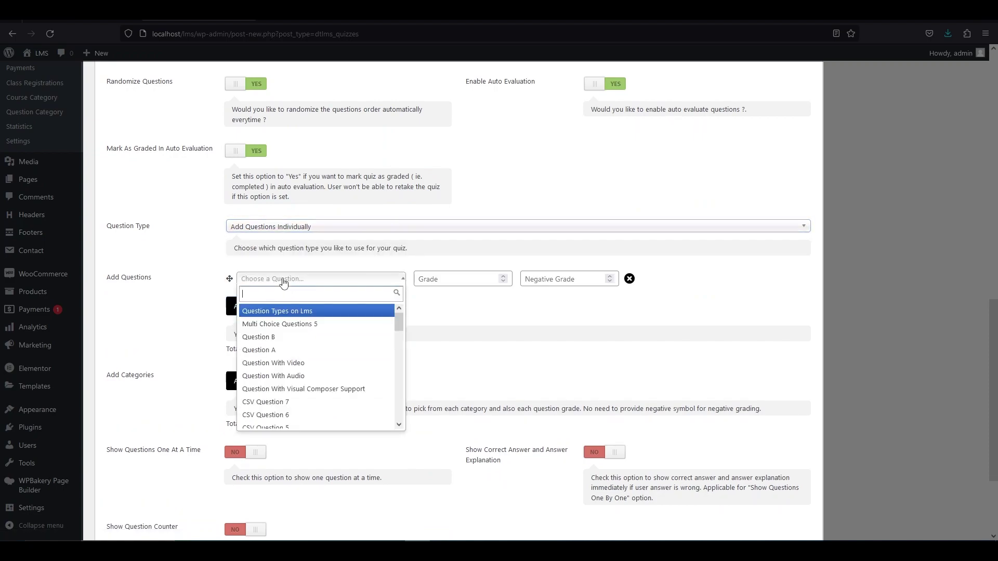
click(285, 324)
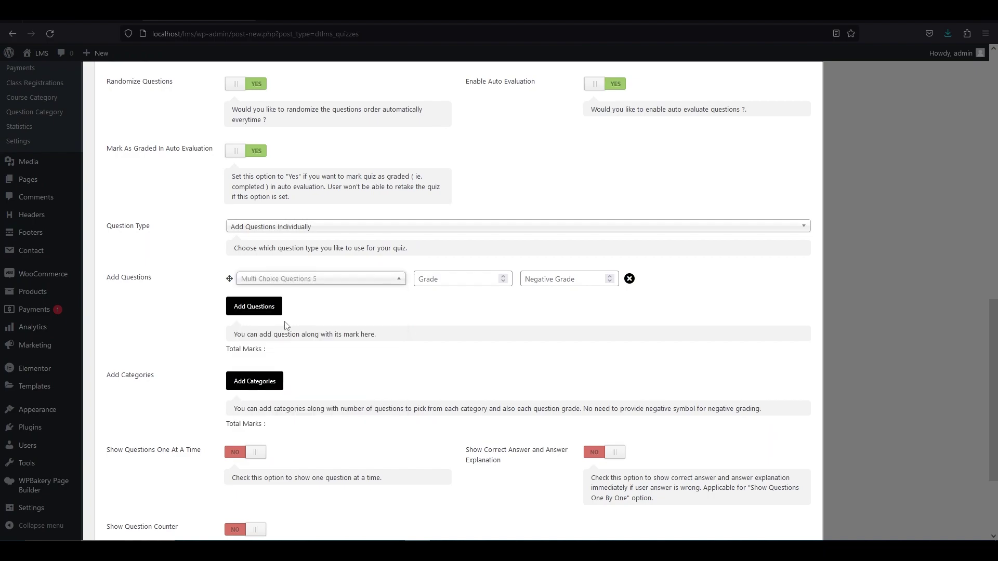
key(Tab)
text(5)
key(Tab)
text(1)
click(271, 308)
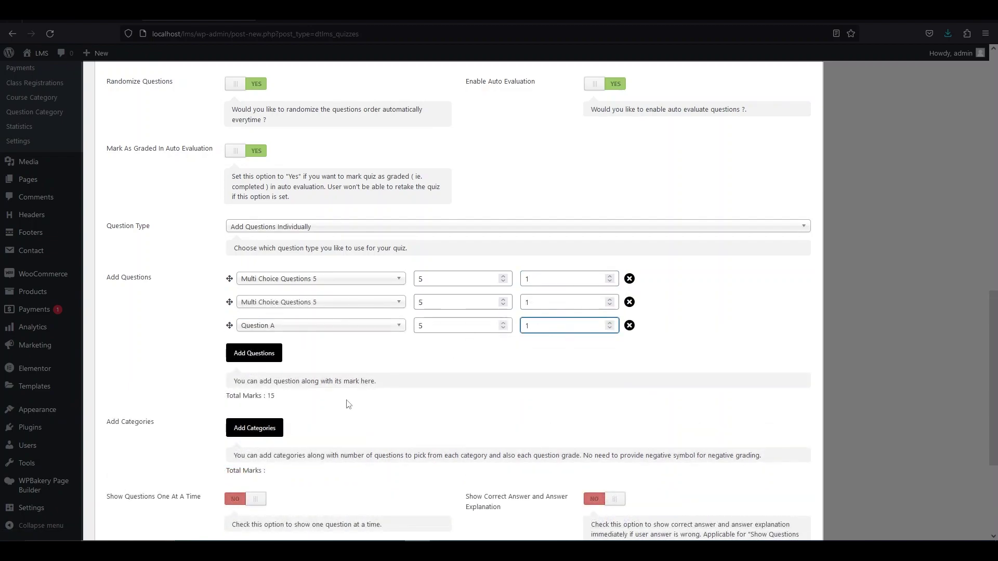
- Add the Maths category with 10 questions at grade 1, and Chemistry with 5 questions at grade 5 and negative grade 1
scroll(312, 380, down, 2)
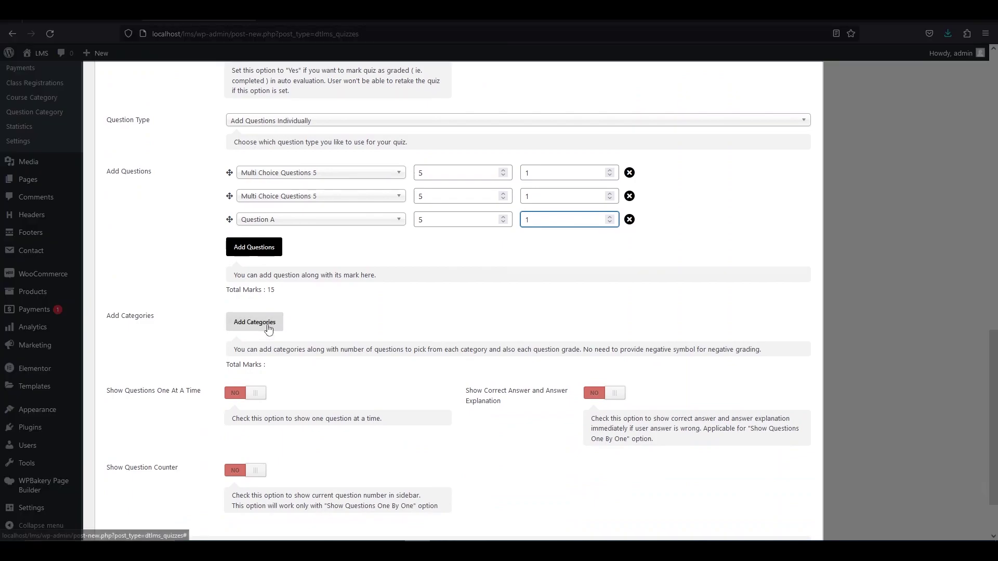
click(255, 322)
click(266, 319)
click(708, 317)
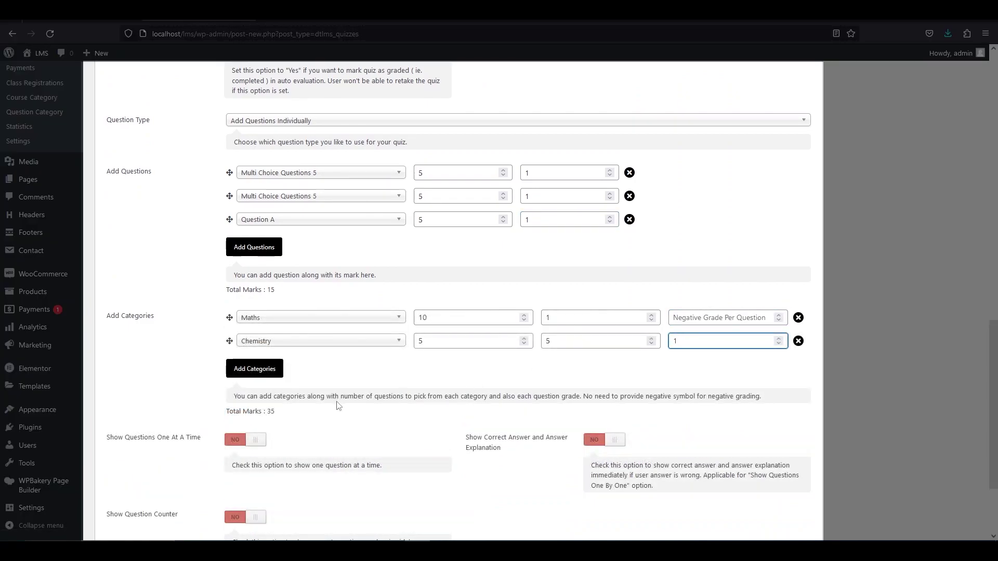
- Set Show Questions One At A Time, Show Correct Answer and Answer Explanation, and Show Question Counter to Yes
scroll(339, 405, down, 2)
click(256, 337)
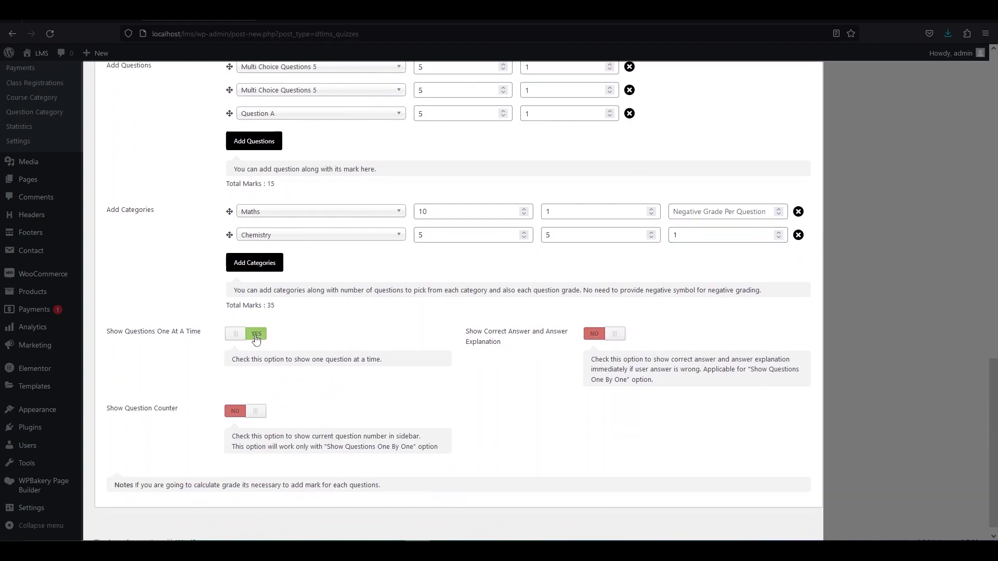
click(606, 336)
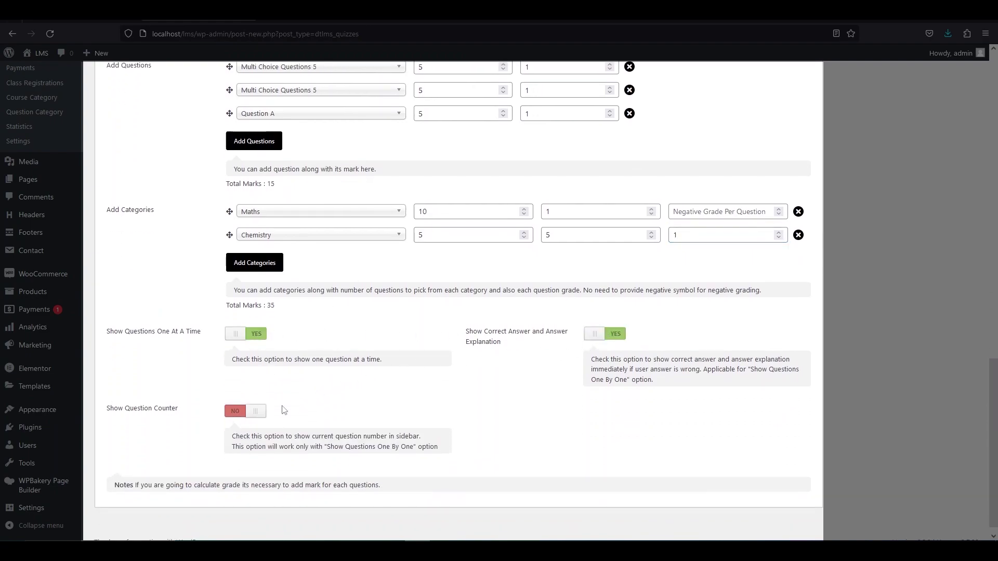
click(252, 412)
scroll(406, 421, up, 5)
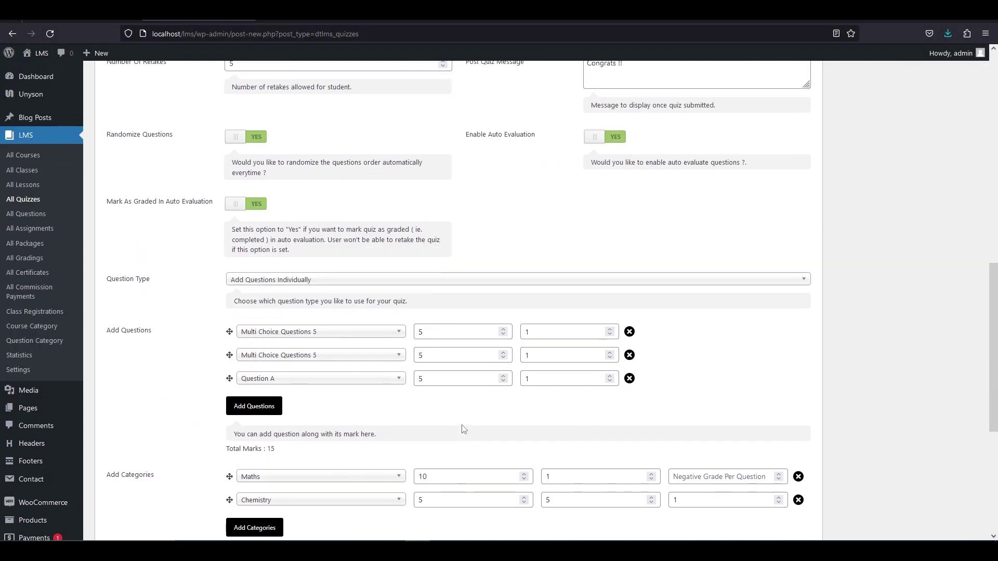
scroll(468, 424, up, 5)
scroll(473, 417, up, 1)
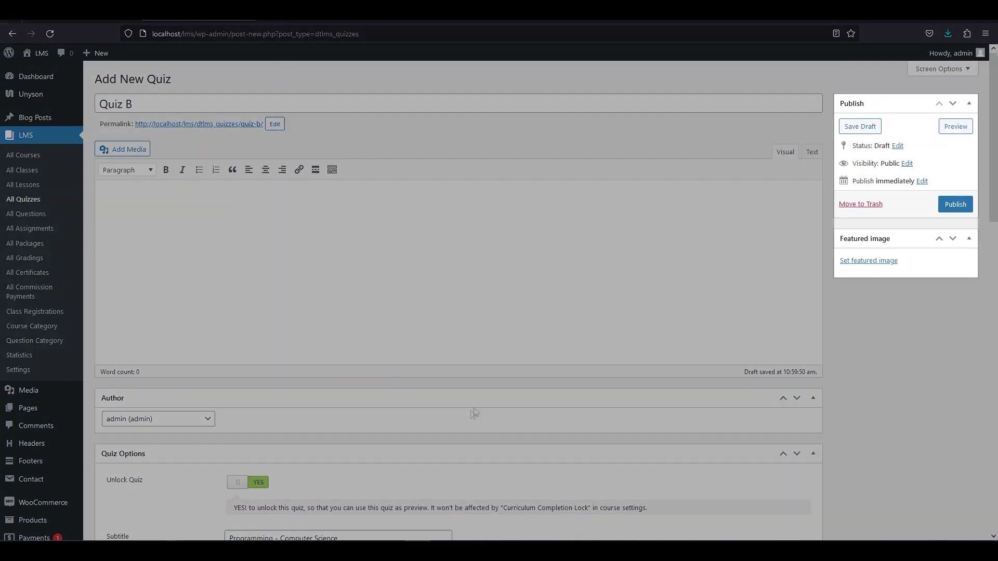
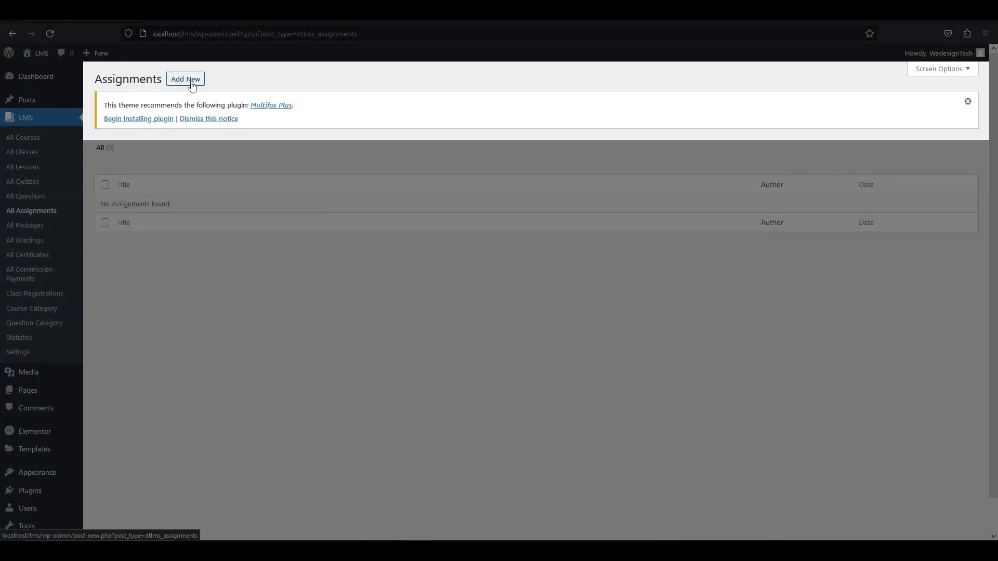
- Create a new assignment titled "Computer Science - Assignment" with the body text "Your Content"
click(190, 79)
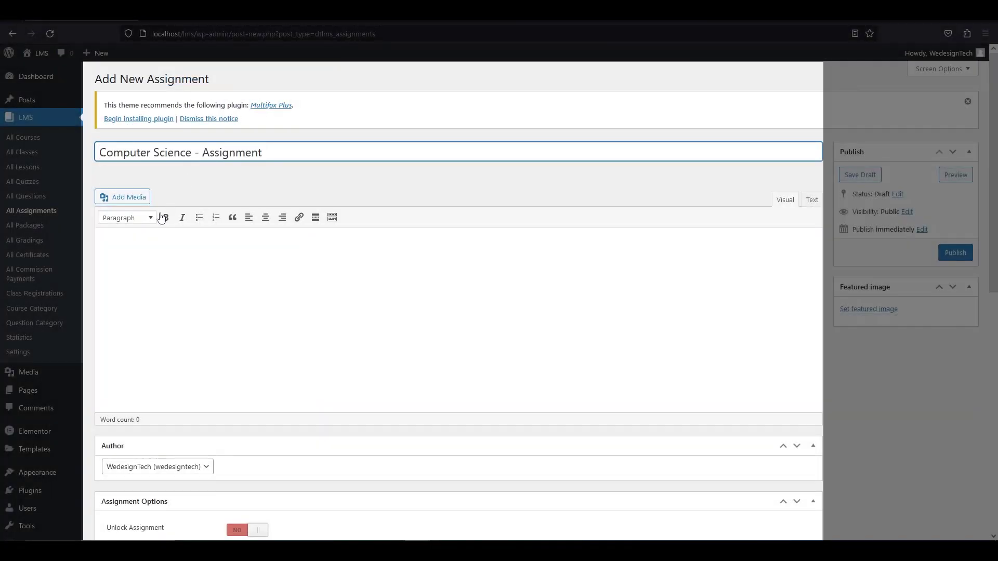
click(174, 288)
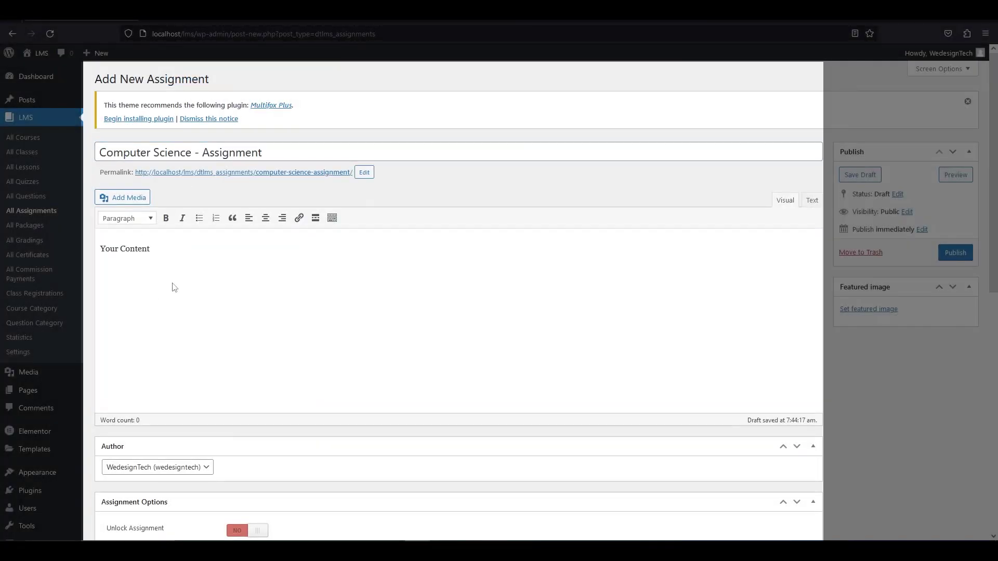
- Set Unlock Assignment to Yes and enter "Assignment - Subtitle" as the assignment's subtitle
scroll(168, 305, down, 5)
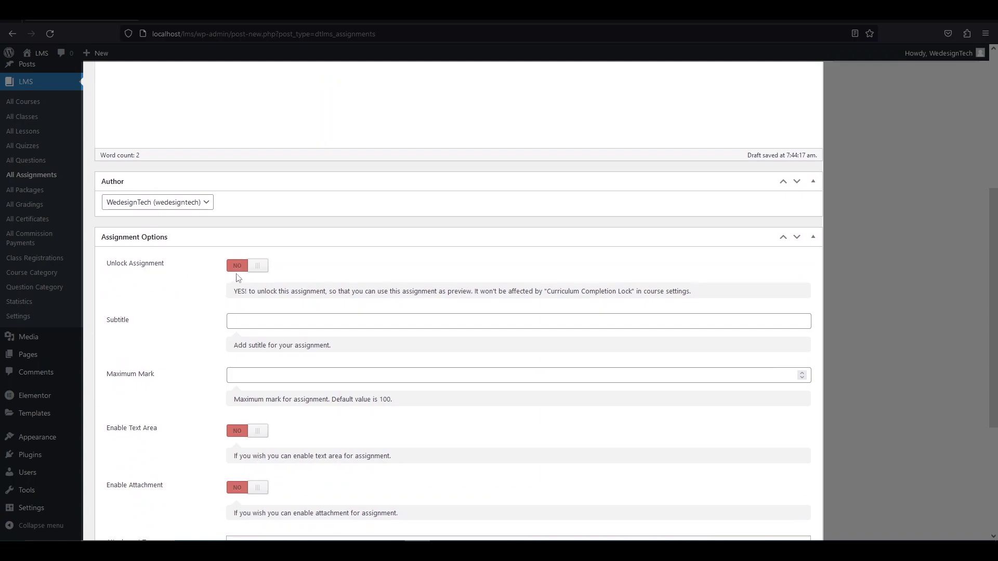
click(258, 268)
click(258, 321)
text(Assignment - Subtitle)
- Set the assignment's maximum mark to 98
click(305, 382)
text(100)
key(Down)
key(Down)
- Enable both the text area and attachments for the assignment
click(258, 431)
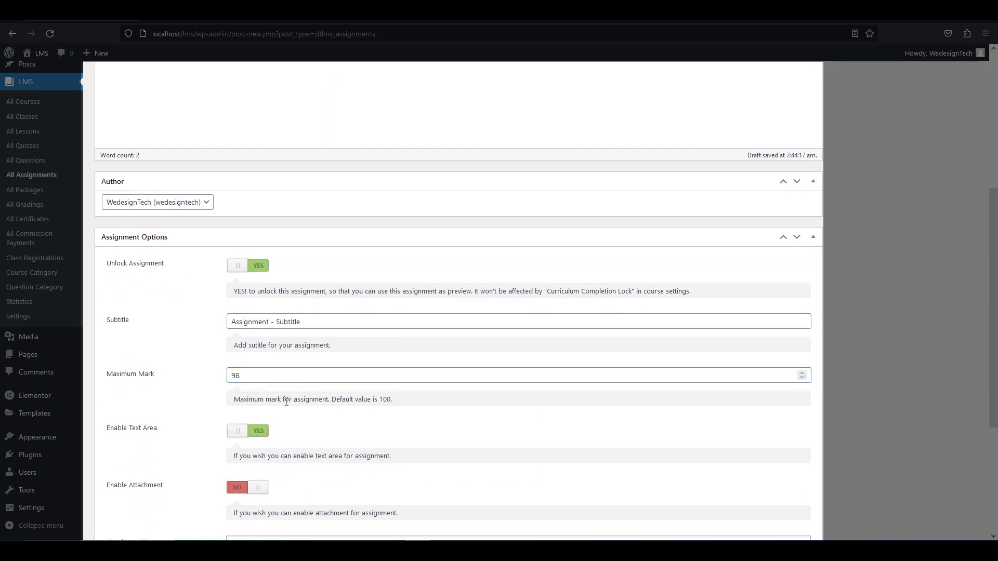
scroll(286, 402, down, 2)
click(262, 381)
- Allow JPG, DOC, PDF, DOCX, PPT and MPG attachments and set the attachment size to 50 MB
scroll(263, 385, down, 2)
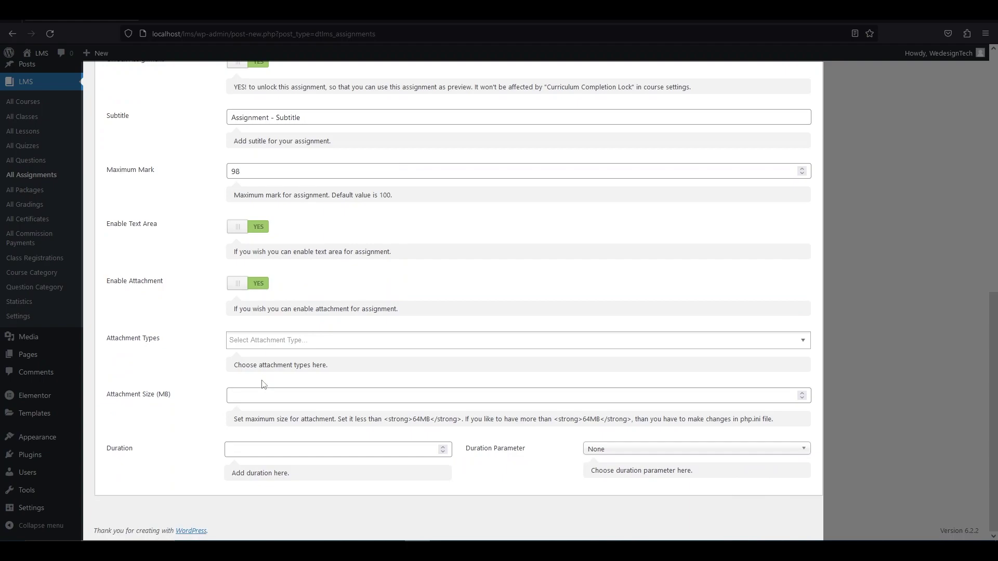
click(281, 341)
click(258, 363)
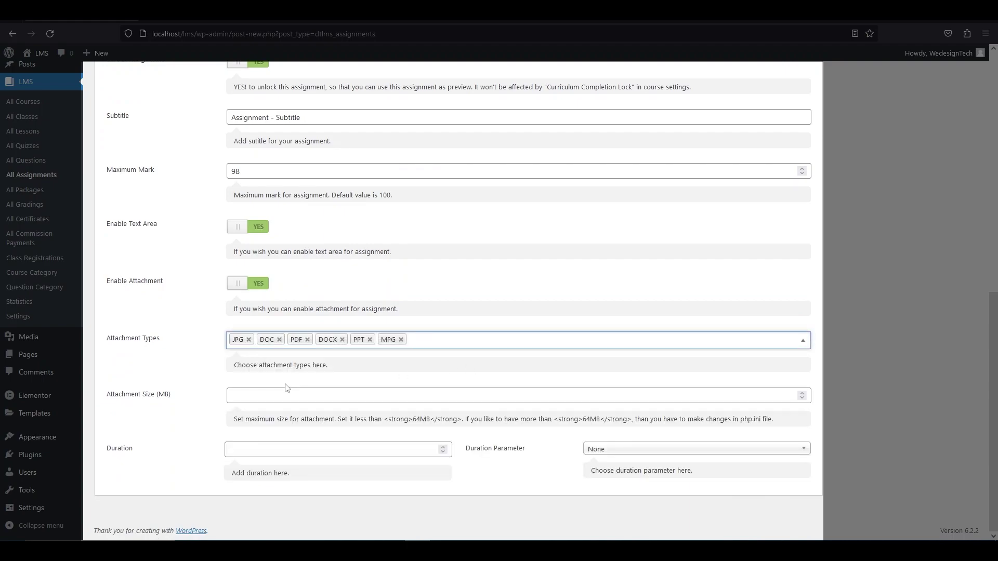
click(242, 393)
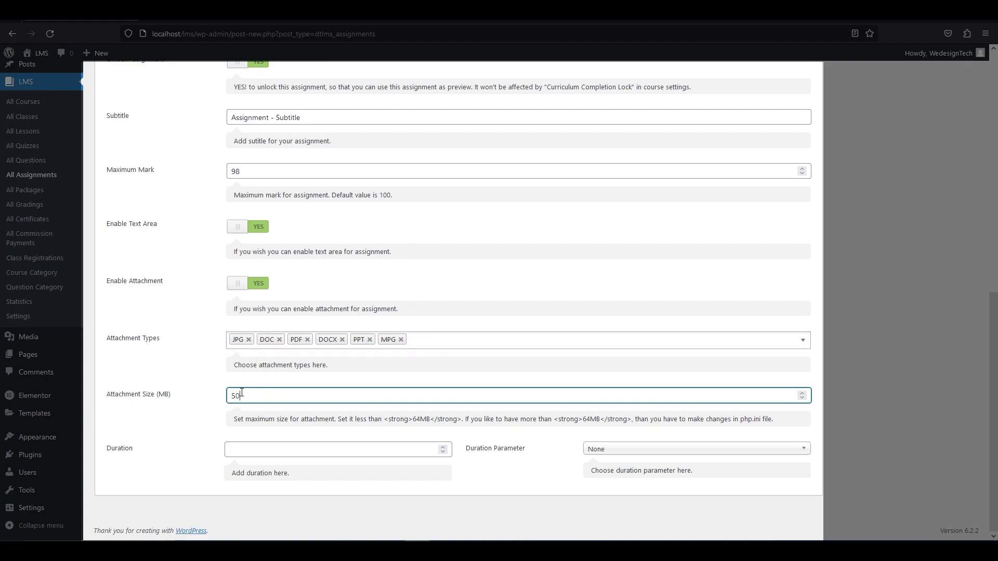
- Set the assignment duration to 40 minutes
click(268, 450)
text(4)
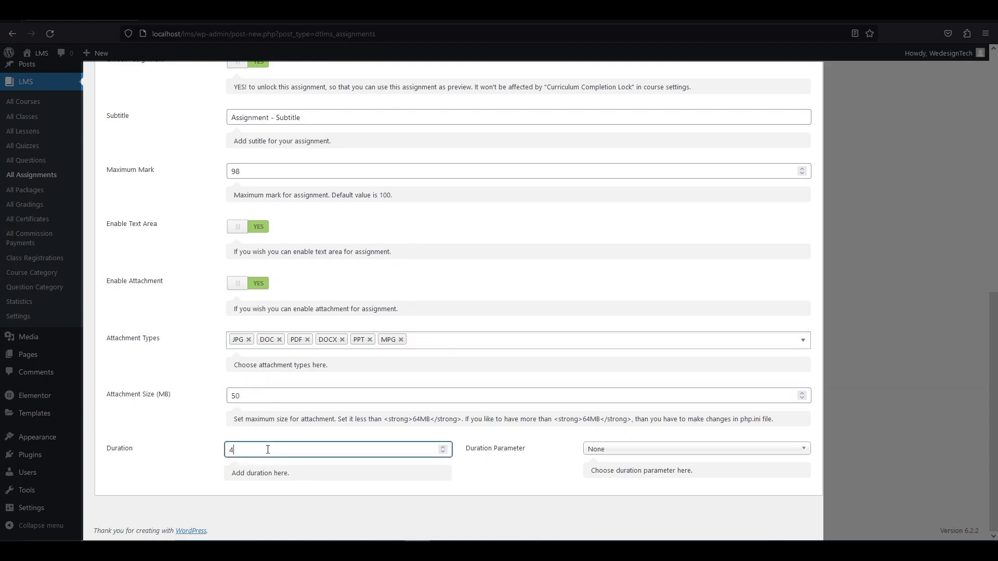
text(0)
click(649, 450)
click(644, 491)
- Publish the Computer Science assignment
scroll(644, 410, up, 3)
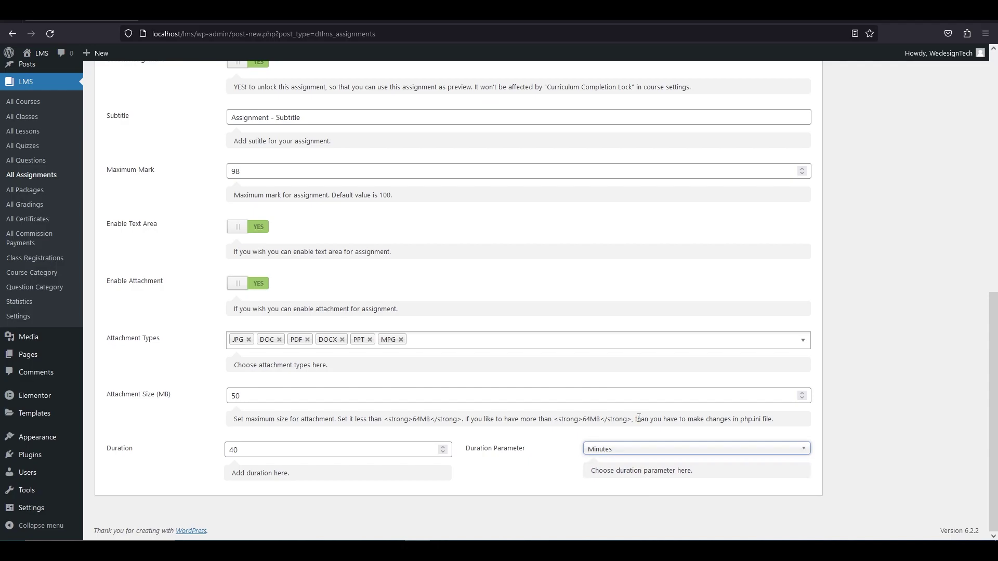
scroll(640, 421, up, 6)
click(954, 253)
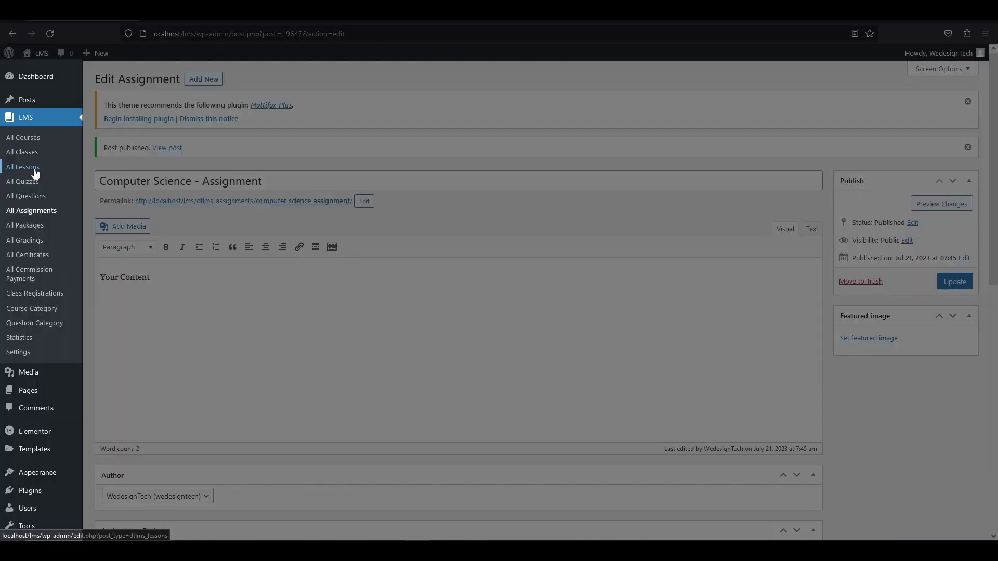
- Create a new lesson titled "Data Science" and set Unlock Lesson to Yes
click(32, 165)
click(160, 79)
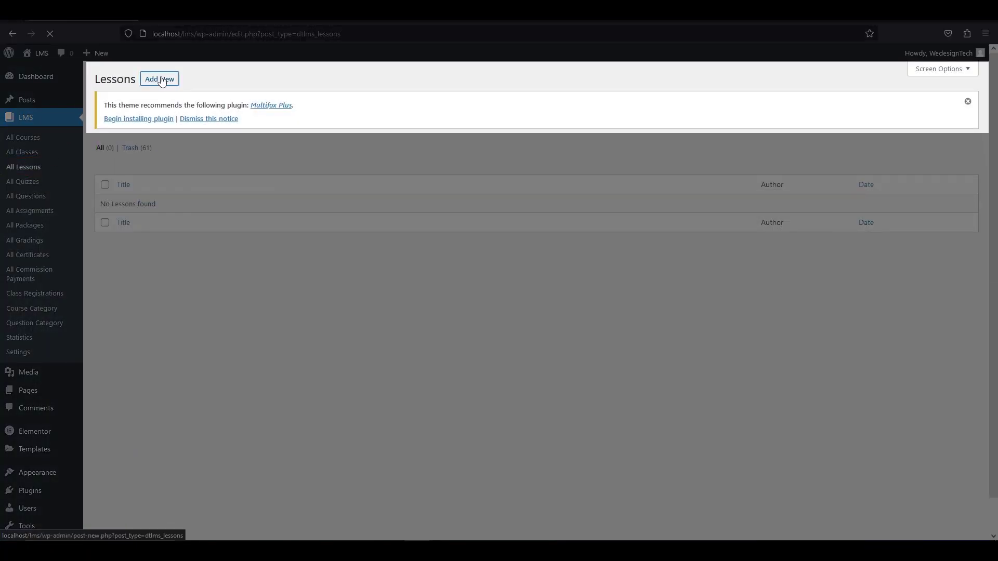
text(Data Science)
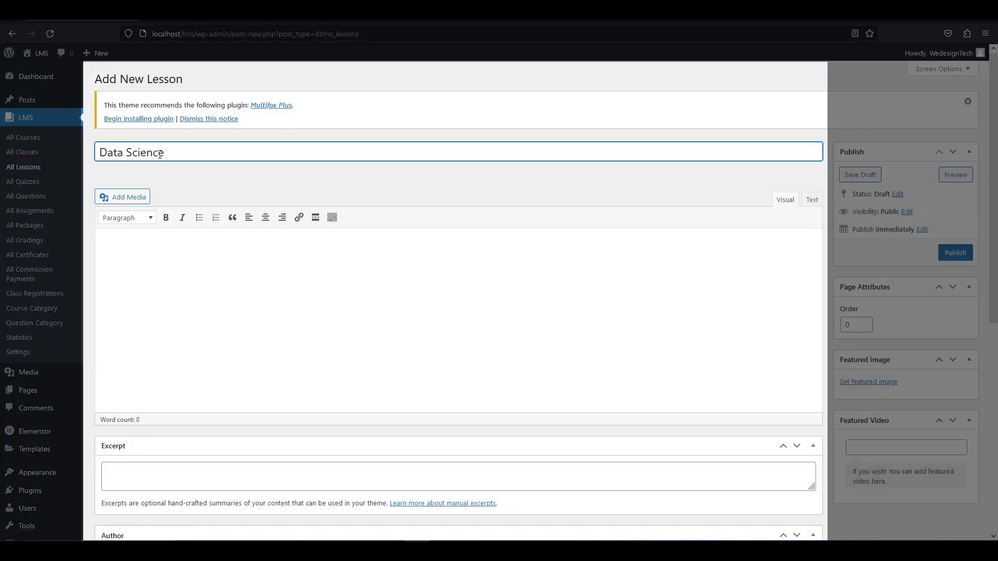
scroll(225, 281, down, 4)
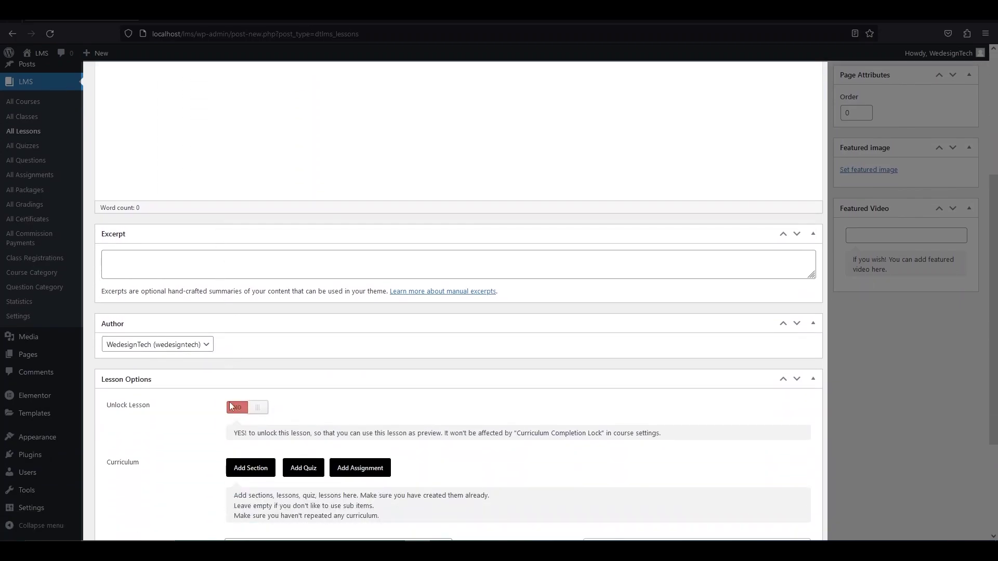
click(254, 408)
- Build the lesson curriculum with a "Prgramming" section, the Computer Science - Quiz and the Computer Science - Assignment
scroll(271, 350, down, 2)
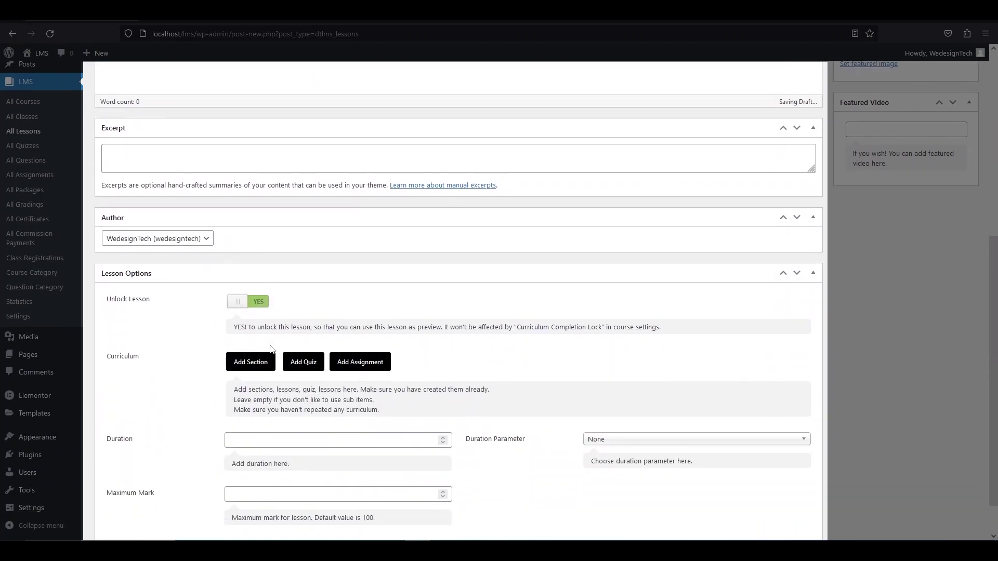
click(251, 362)
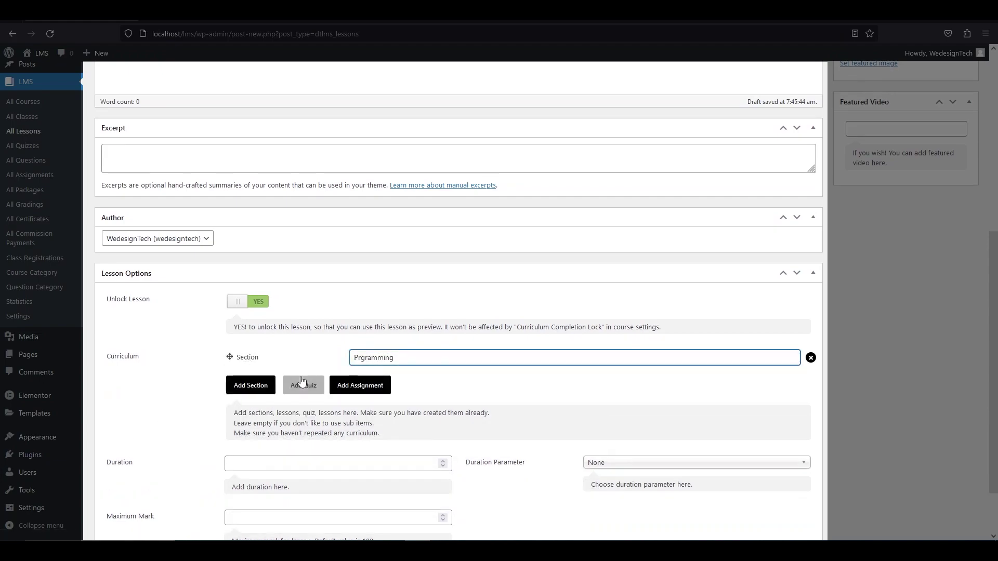
click(303, 384)
click(360, 406)
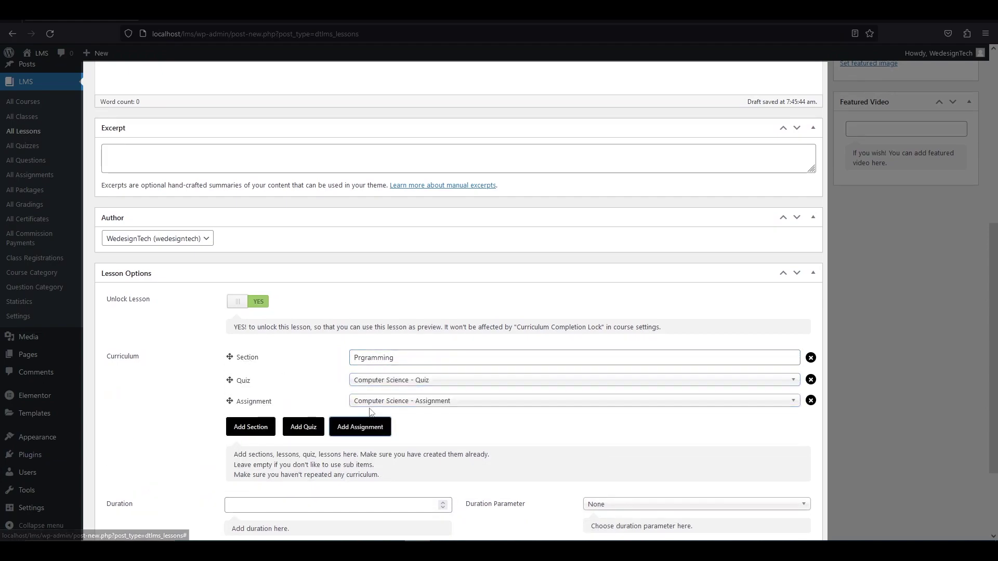
- Set the lesson duration to 60 with a duration parameter and the value below it to 1, and publish the Data Science lesson
scroll(318, 424, down, 2)
click(307, 397)
text(60)
click(633, 395)
click(639, 441)
click(336, 449)
text(1)
scroll(336, 446, up, 7)
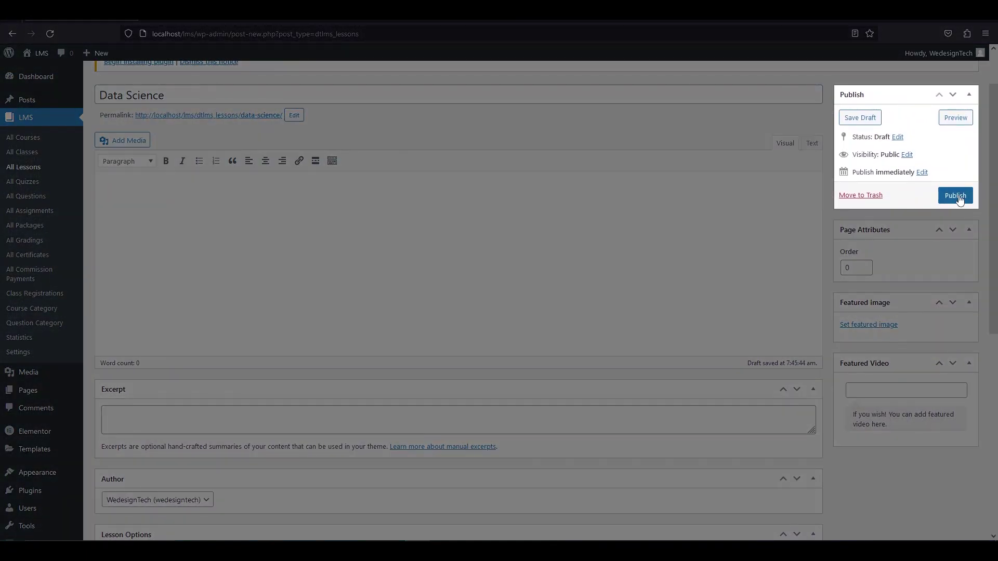
click(955, 196)
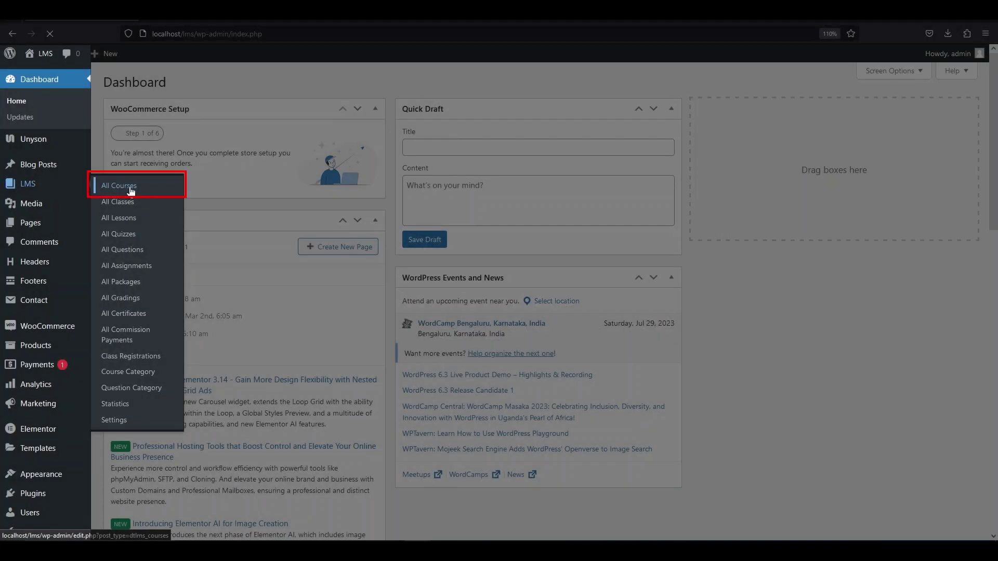
- Create a new LMS course titled "Course A"
click(129, 188)
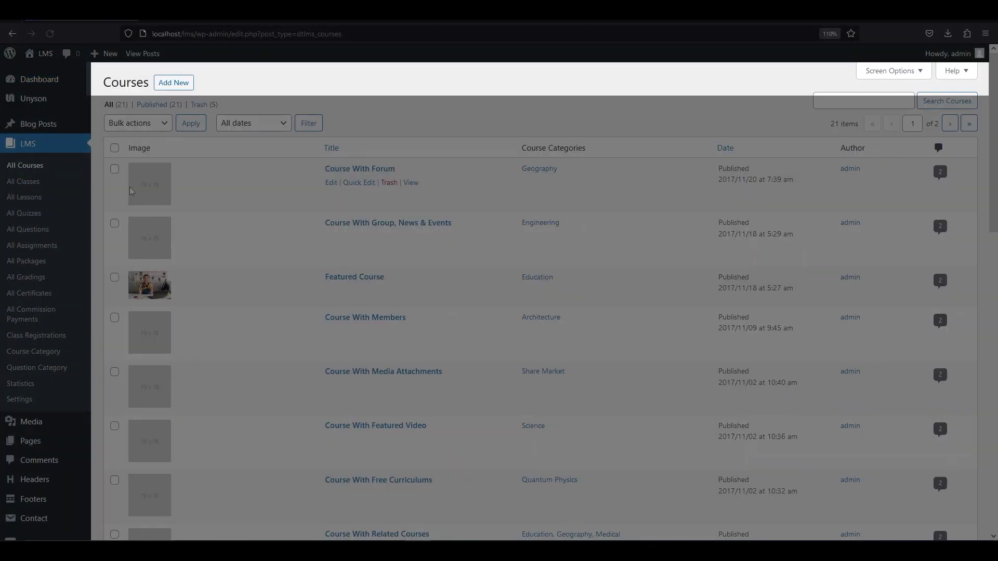
click(159, 84)
text(Course A)
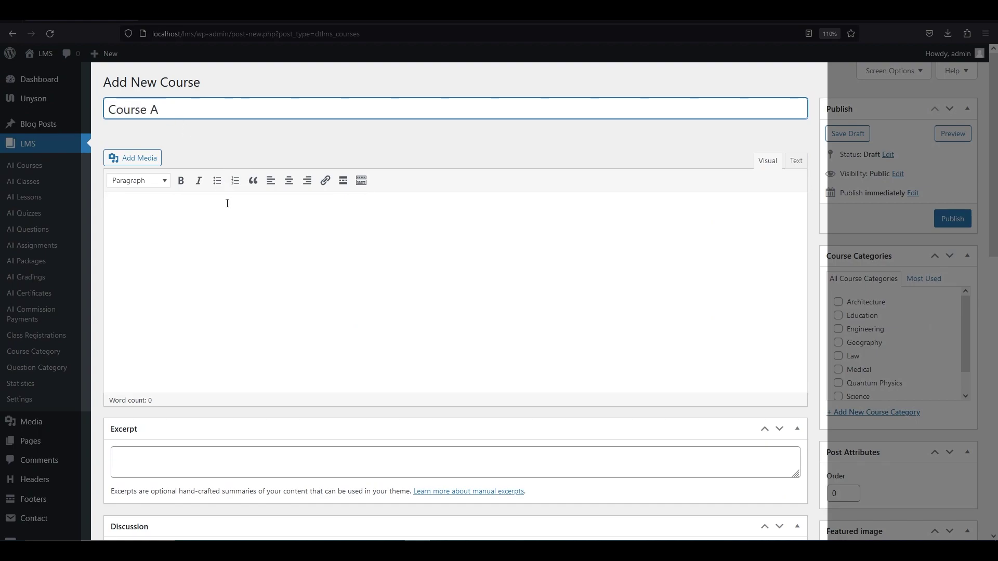
- Set the course's WooCommerce regular price to $50 and its sale price to $49
scroll(227, 203, down, 5)
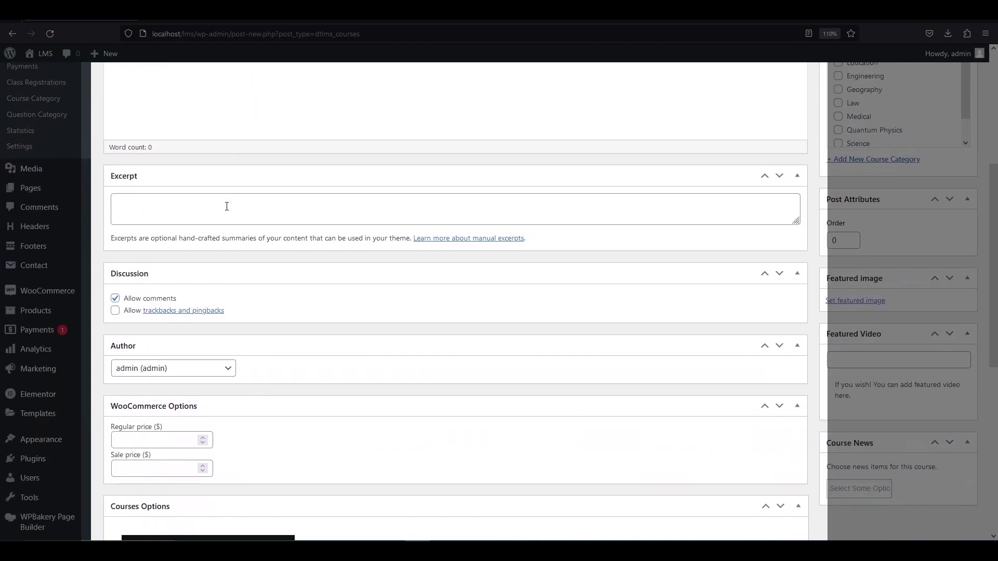
scroll(226, 207, down, 2)
click(174, 321)
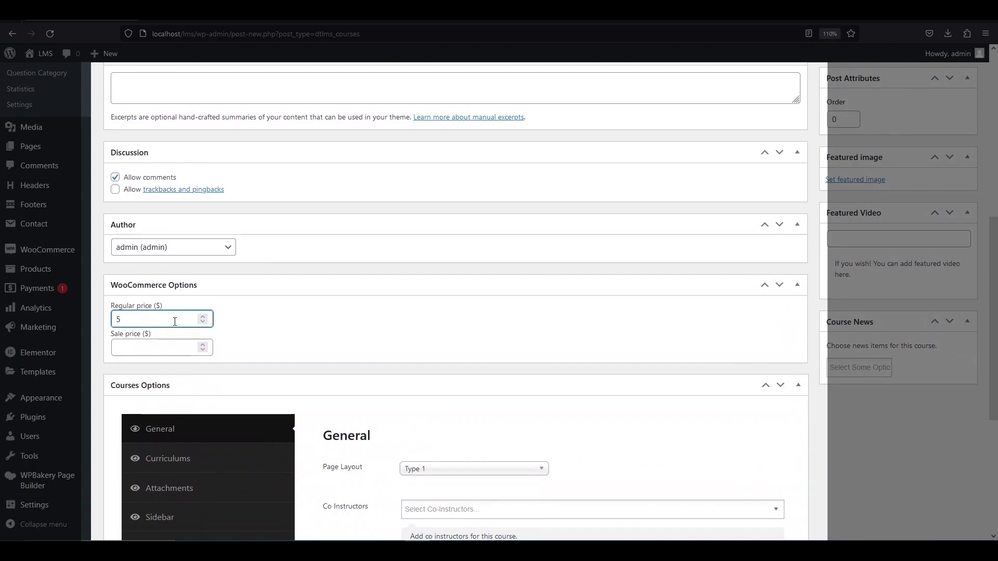
click(170, 351)
text(49)
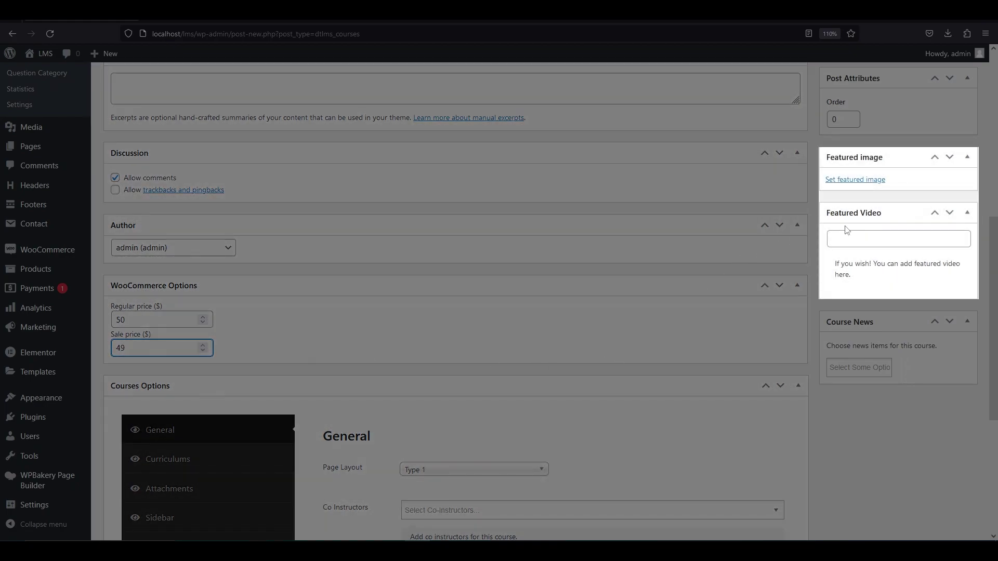
- Set class02.jpeg from the media library as the course's featured image
click(850, 182)
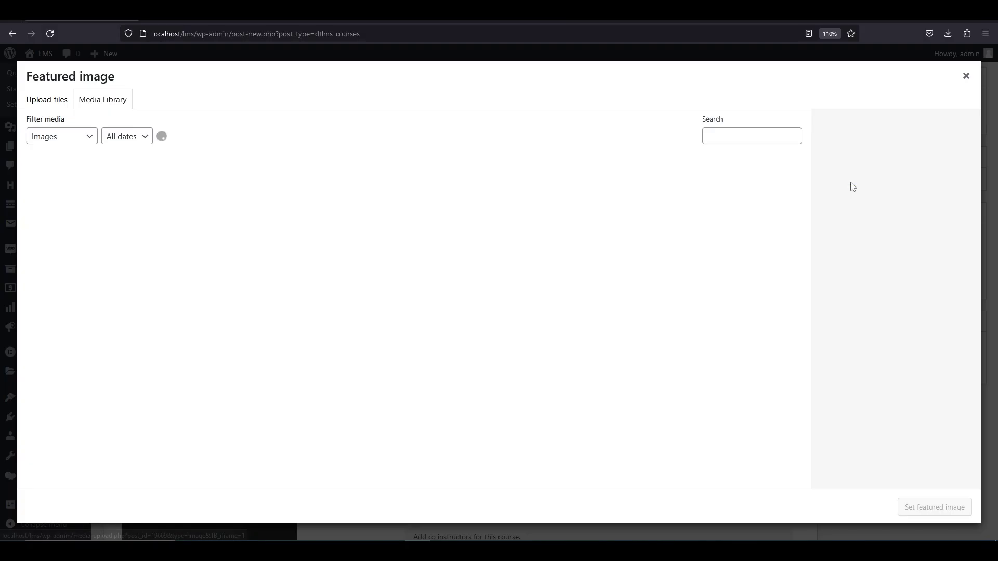
click(335, 205)
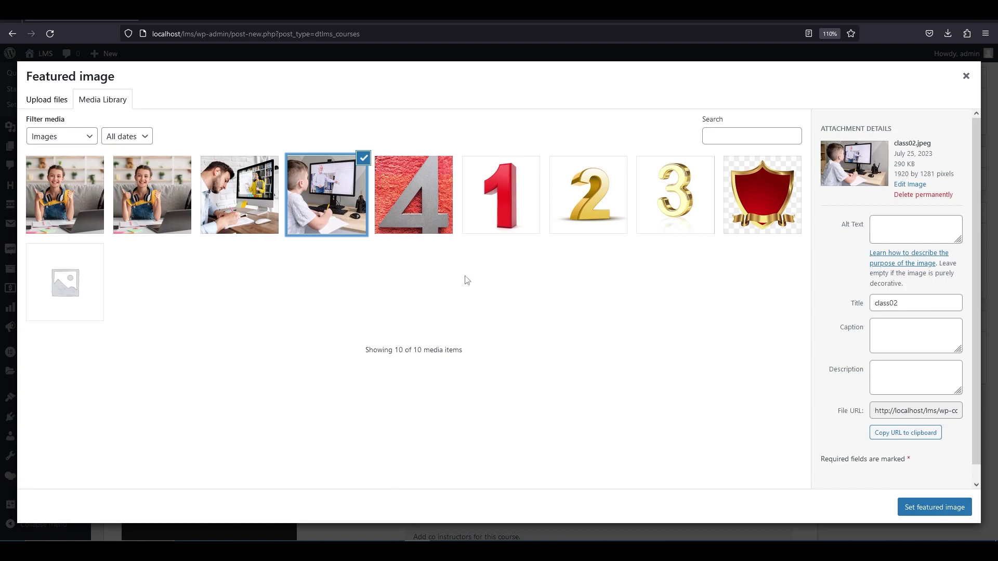
click(922, 507)
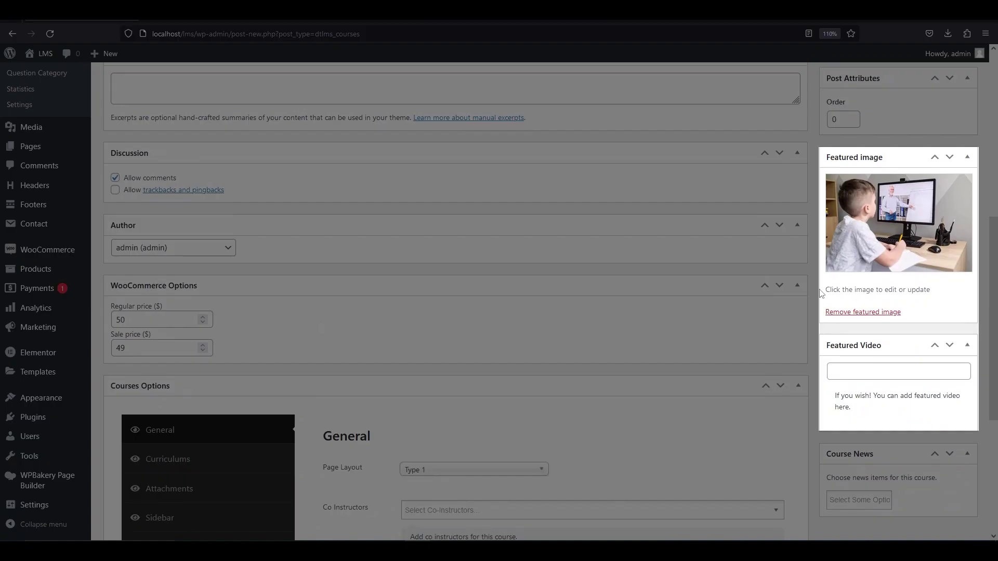
- Set the course page layout to Type 2 and add Designthemes as co-instructor in the general course options
scroll(820, 294, down, 3)
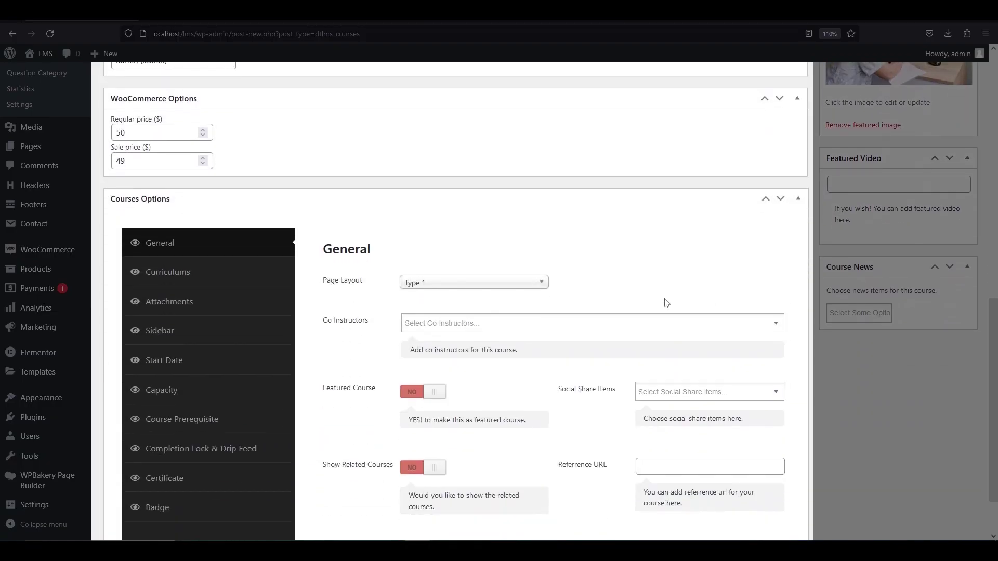
click(531, 284)
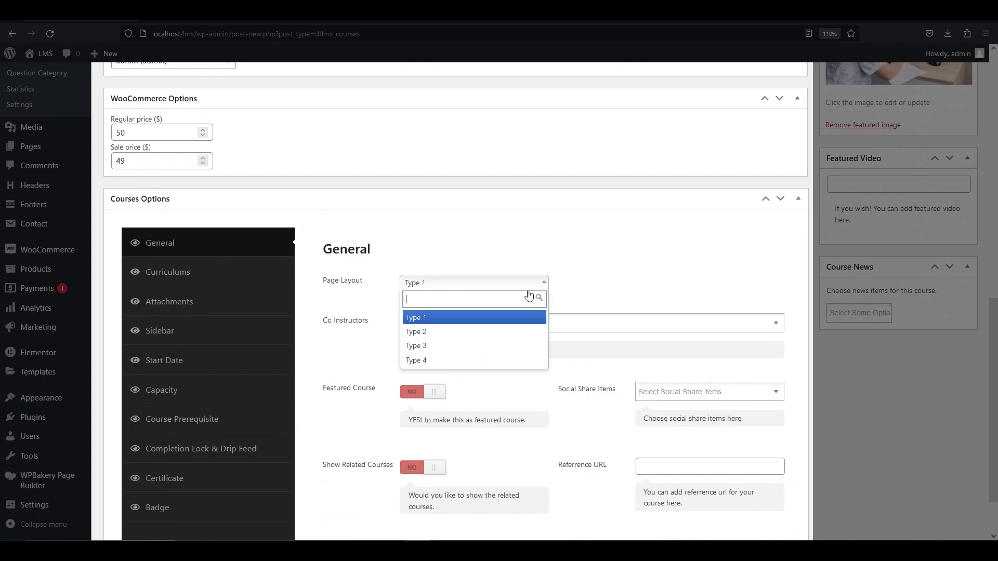
click(526, 331)
click(526, 325)
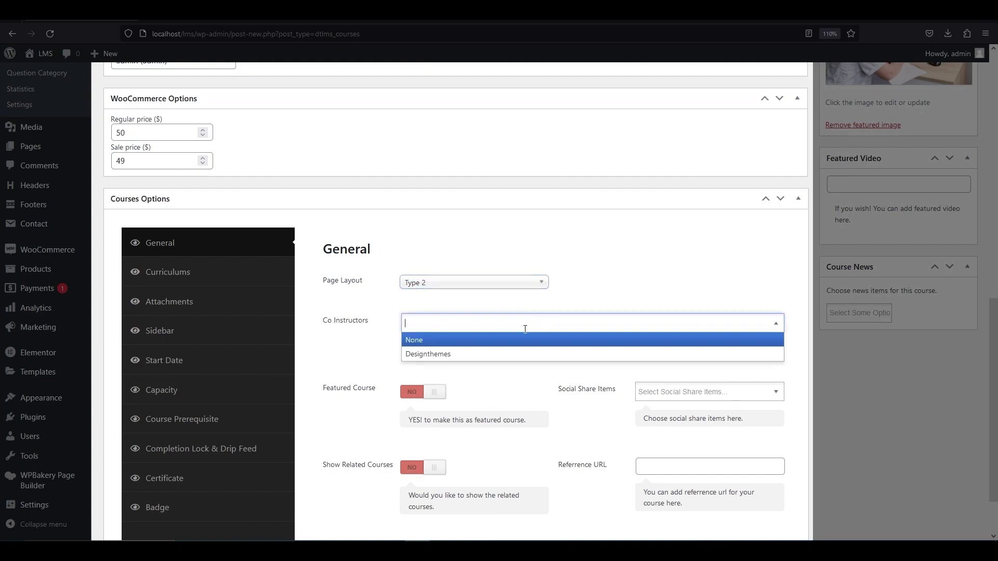
click(509, 352)
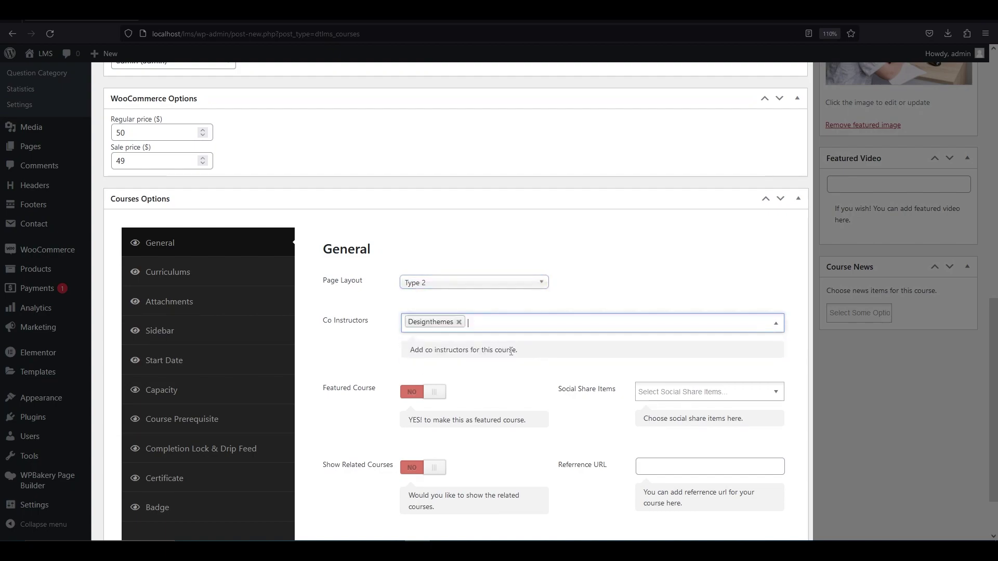
- Enable Featured Course and Show Related Courses, and add Facebook, Google Plus and LinkedIn as social share items
click(439, 393)
click(653, 398)
click(660, 423)
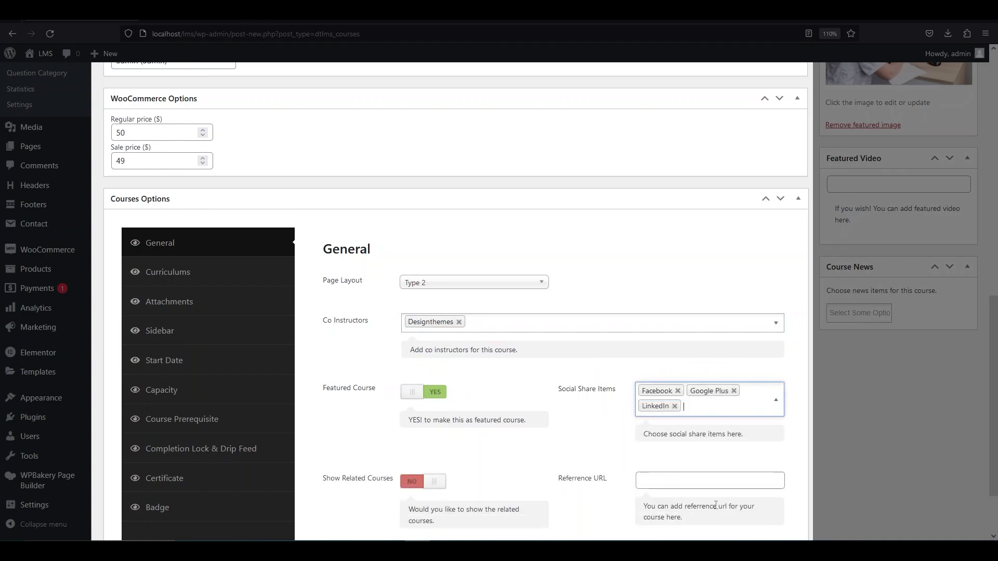
click(438, 482)
scroll(459, 472, down, 2)
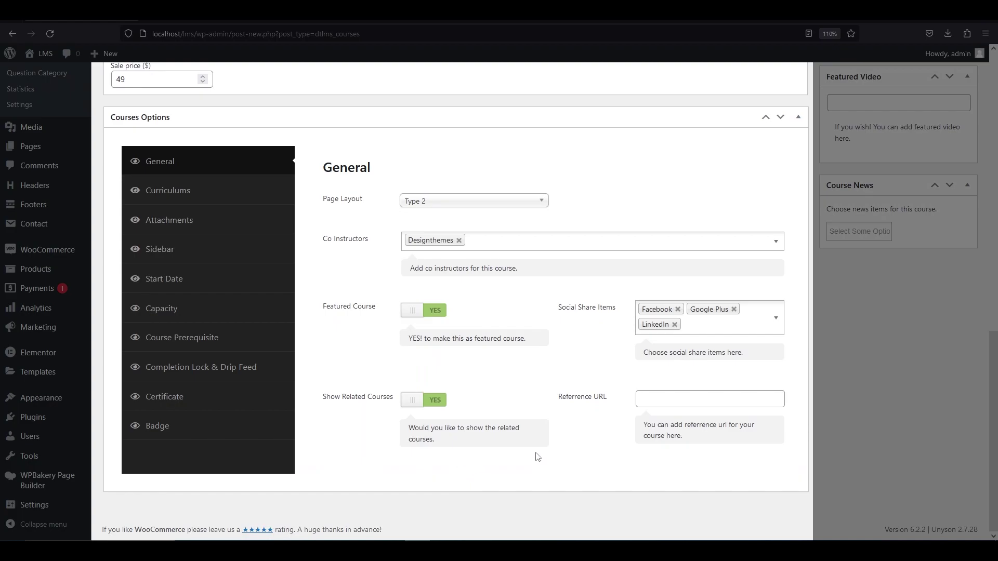
- Assign Course A to the Education category and publish it
scroll(662, 456, up, 15)
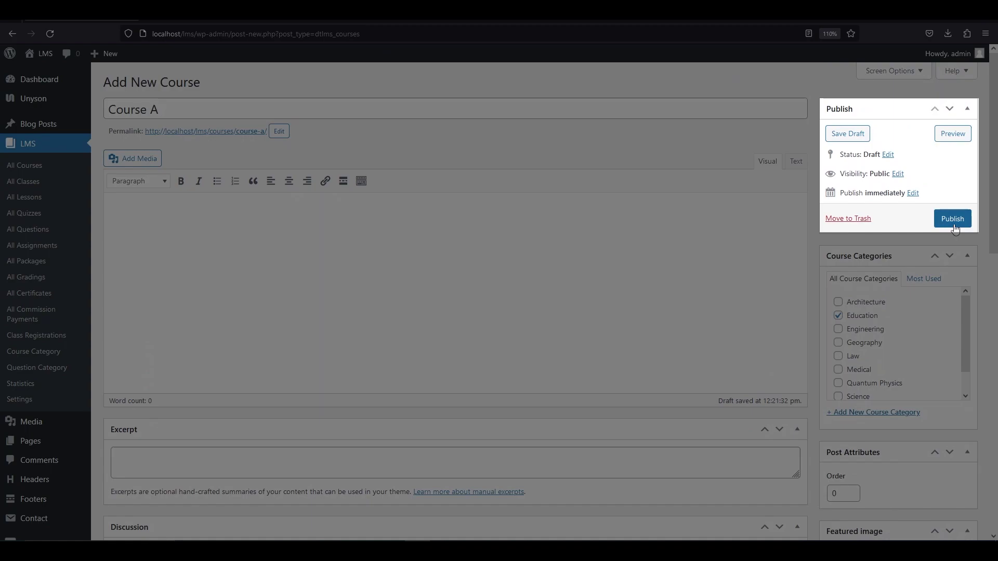
click(955, 229)
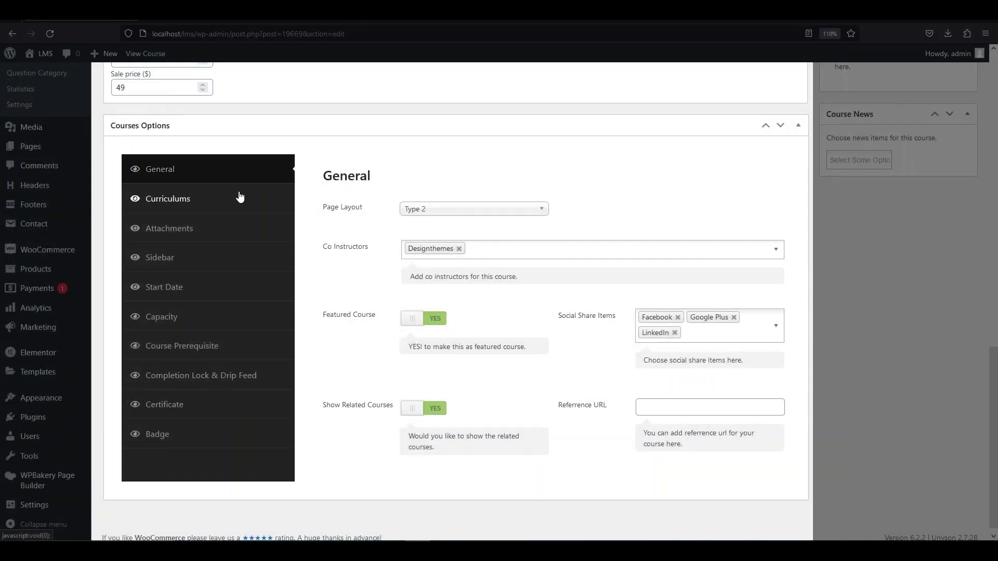
- Build the course curriculum with a "Programming tools" section, Quiz A, Assignment A and Lesson A
click(239, 196)
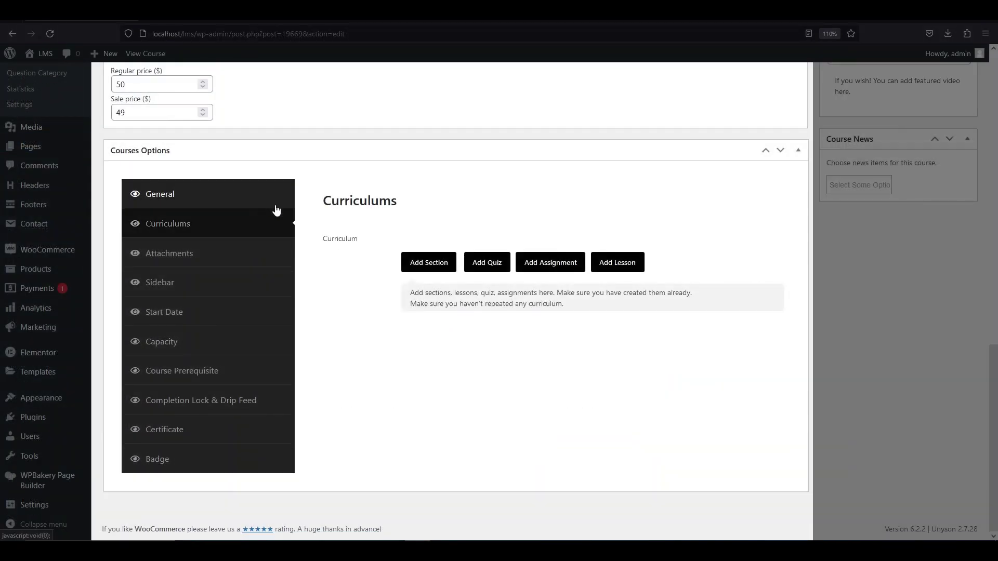
click(410, 261)
click(481, 281)
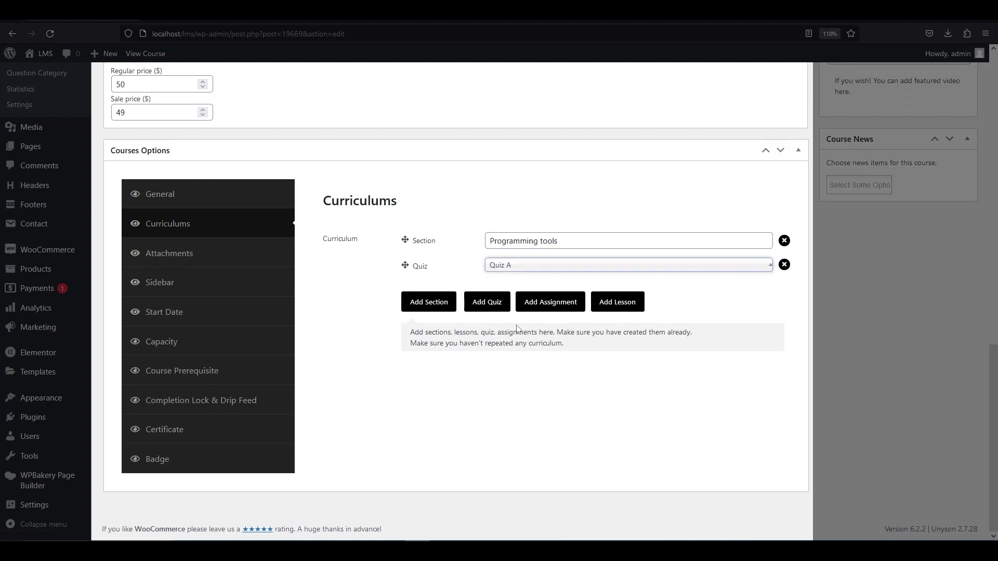
click(523, 306)
click(606, 325)
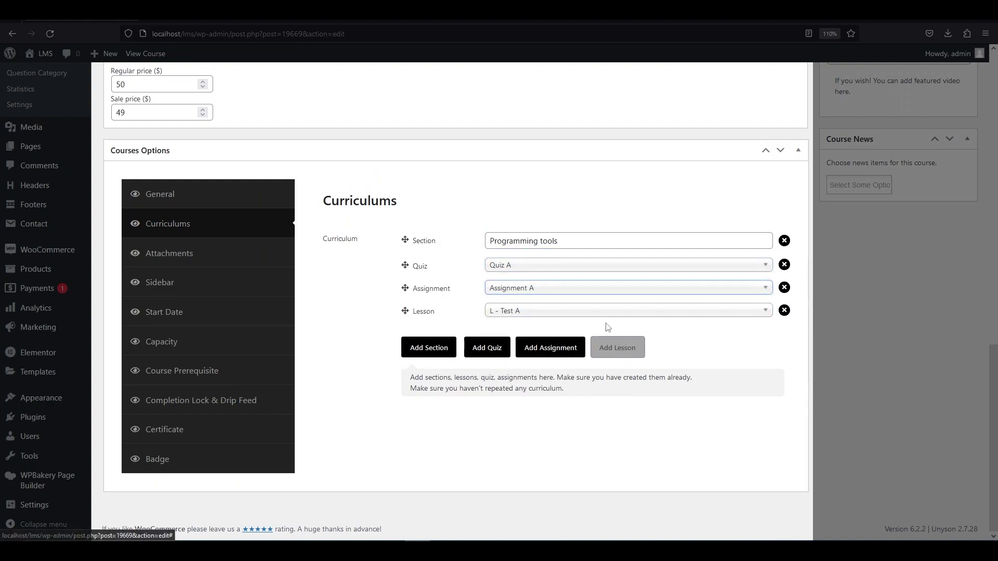
click(564, 312)
click(552, 360)
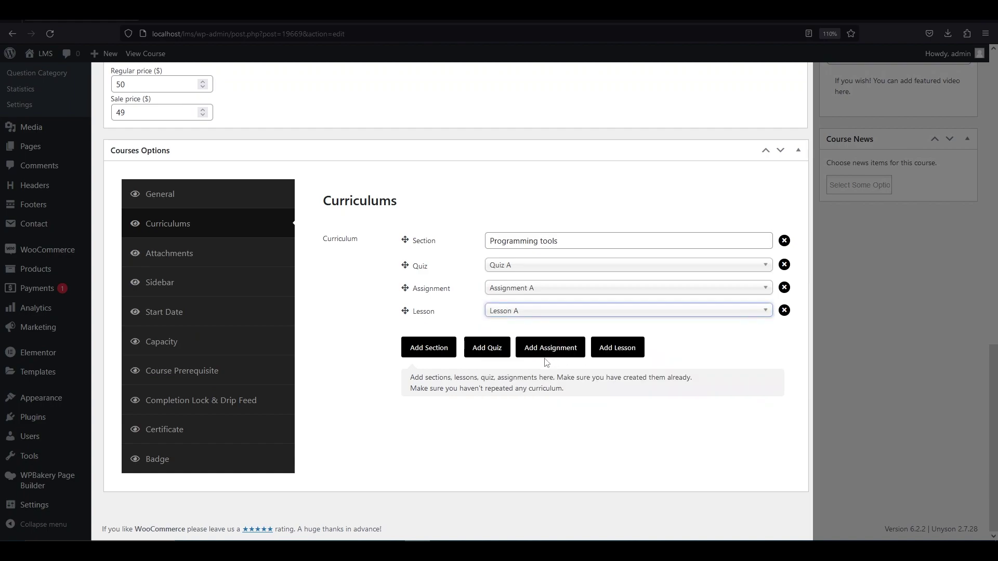
- Add attachment.pdf from the media library as a course attachment
click(286, 241)
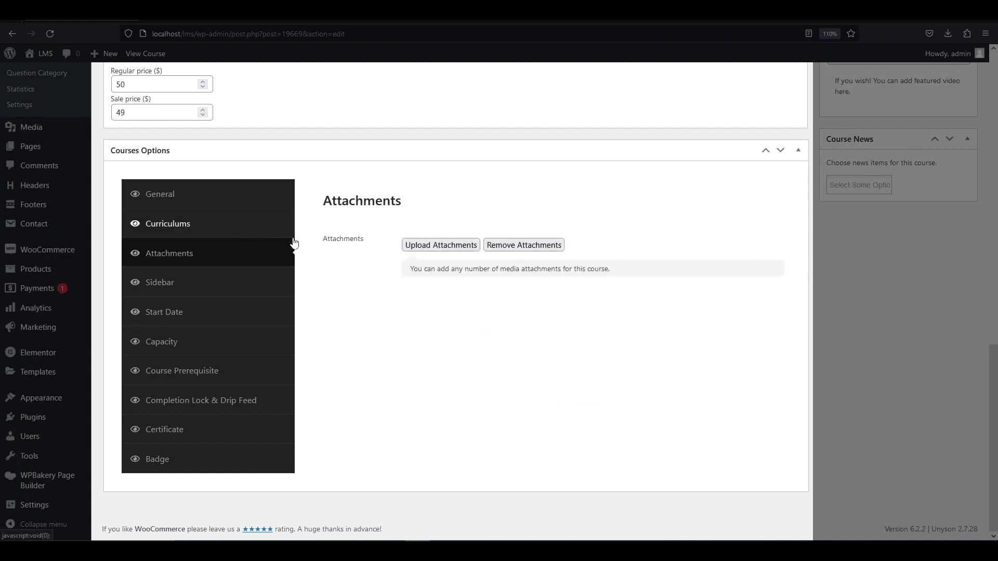
click(433, 246)
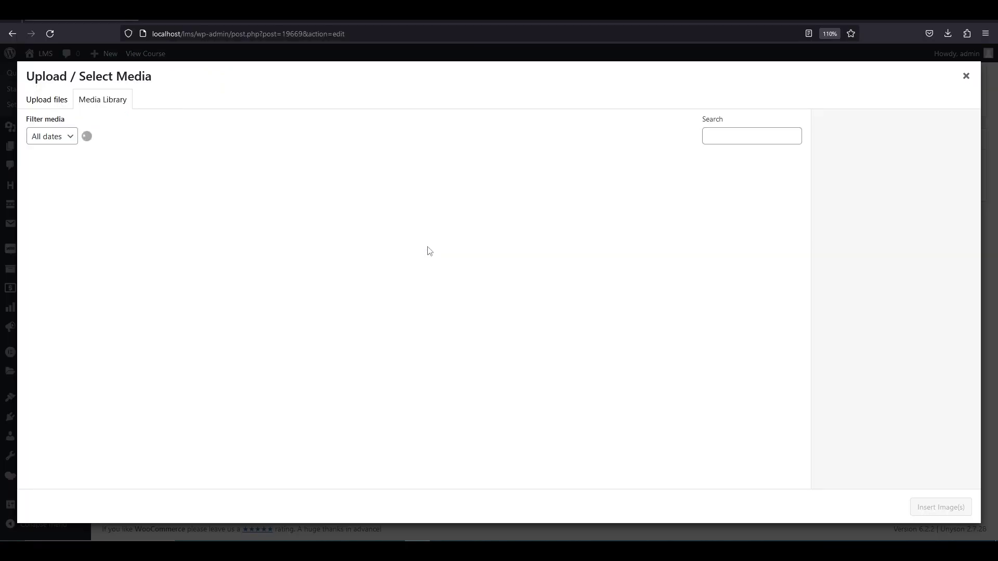
click(79, 219)
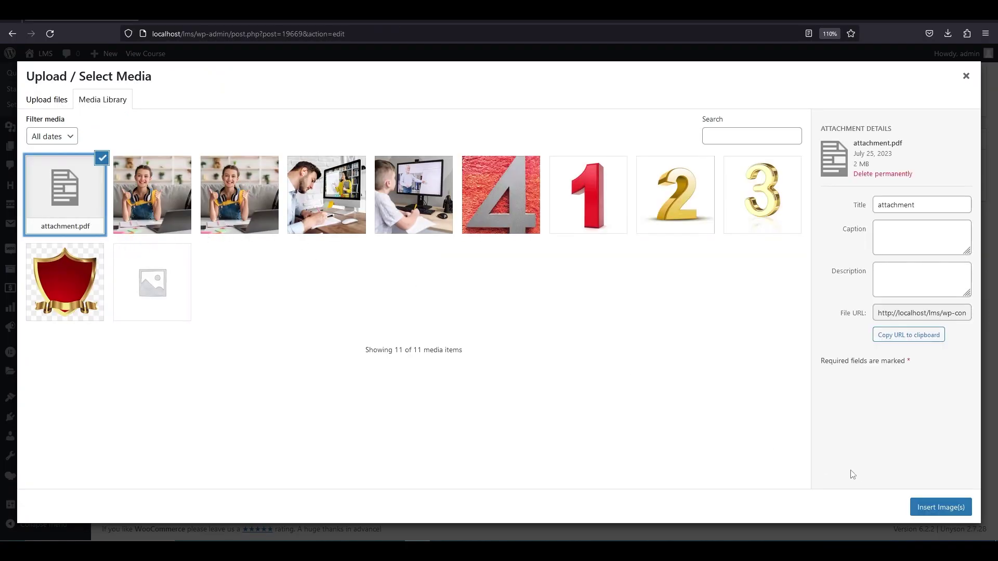
click(930, 508)
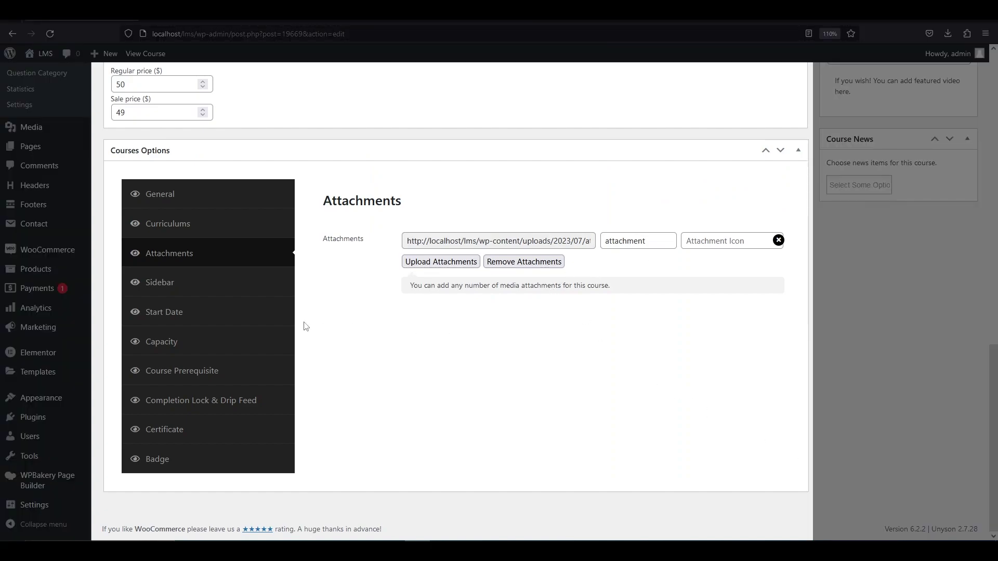
- Enable sidebar content for the course and enter "Sidebar Content here..." as its text
click(232, 287)
click(430, 237)
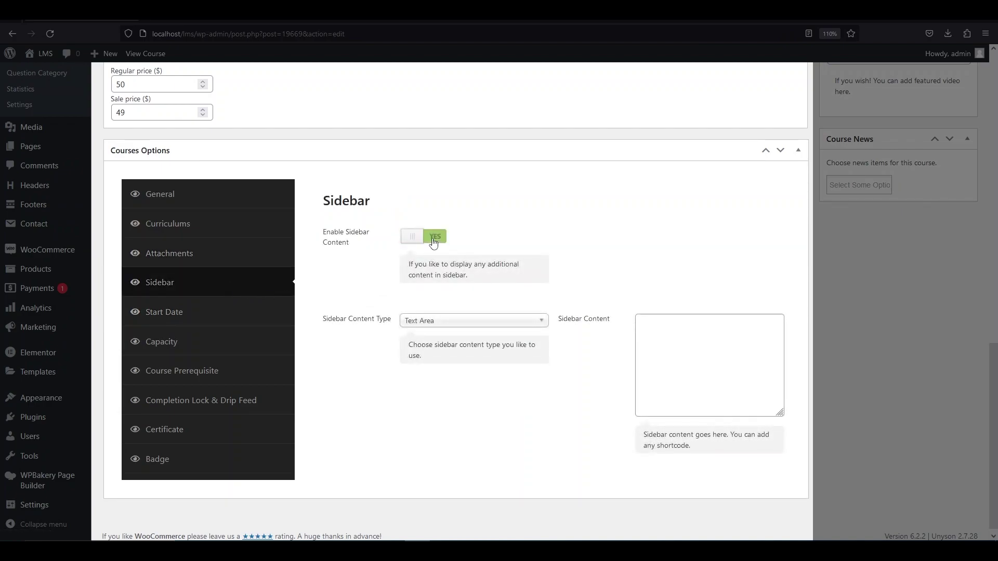
click(682, 352)
text(Sidebar Content here...)
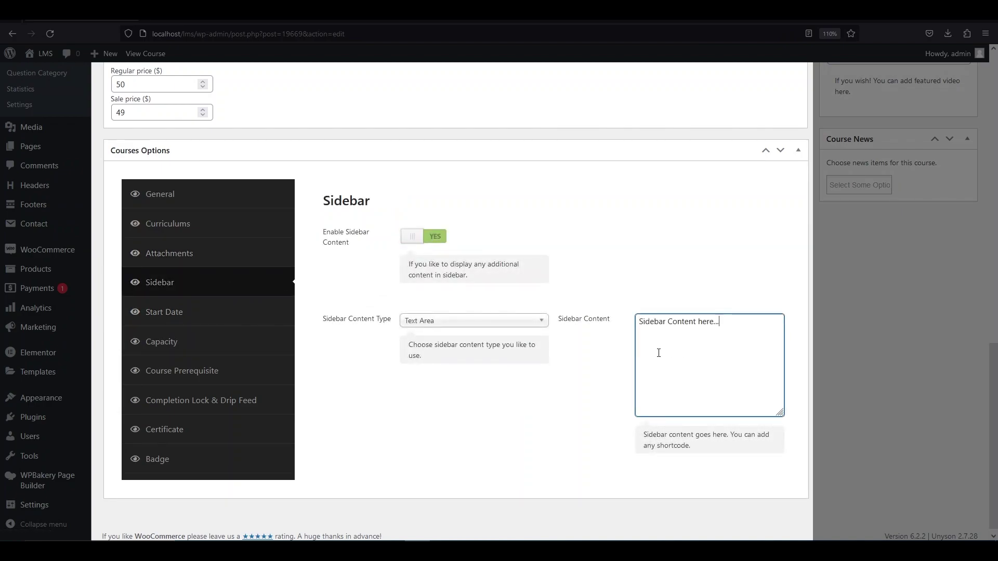
- Set the course start date to July 31, 2023 and allow purchases before that date
click(229, 313)
click(437, 240)
click(414, 371)
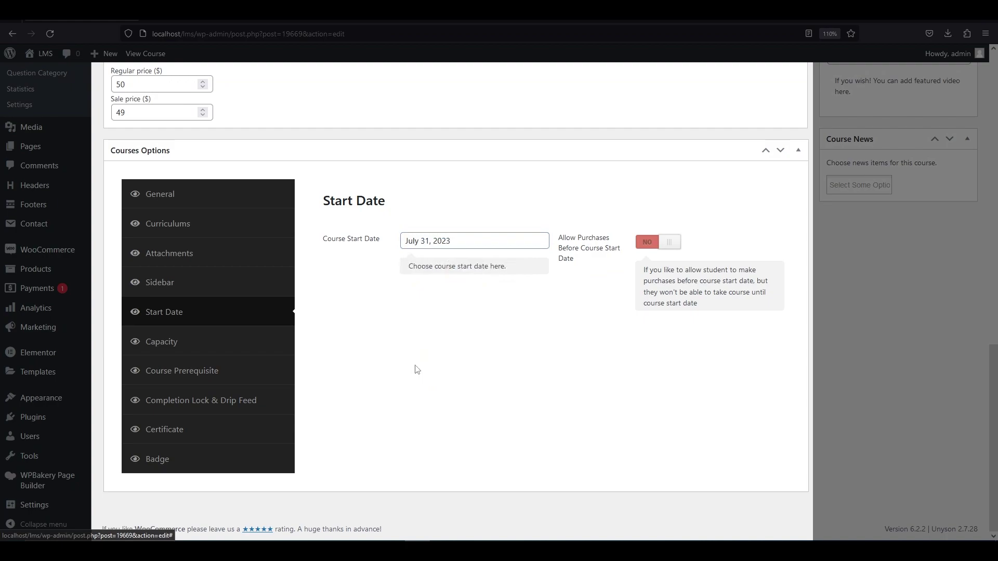
click(667, 245)
- Set the course capacity to 50 and disable purchases over capacity
click(171, 341)
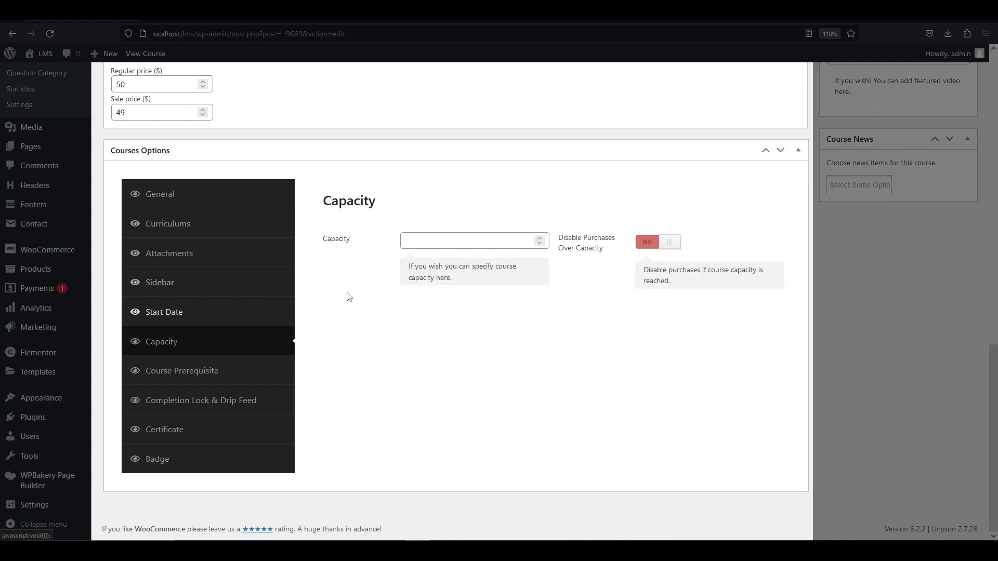
click(450, 243)
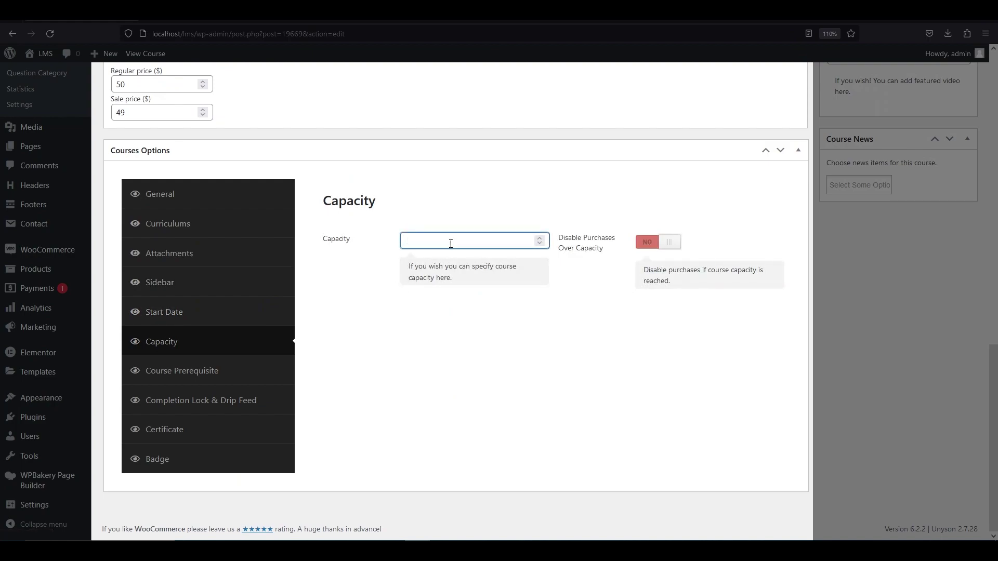
click(669, 245)
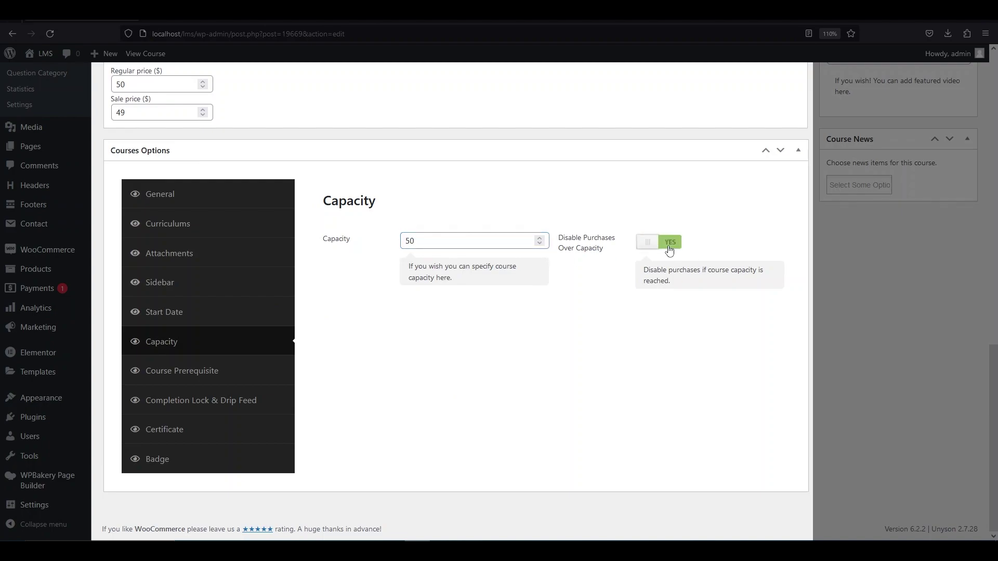
- Set the course prerequisite to None
click(224, 380)
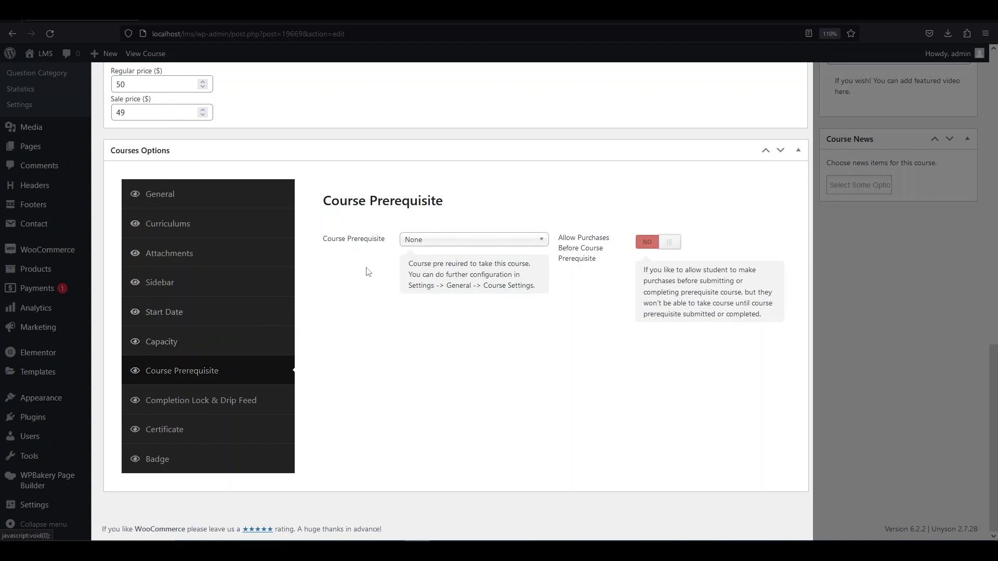
click(426, 243)
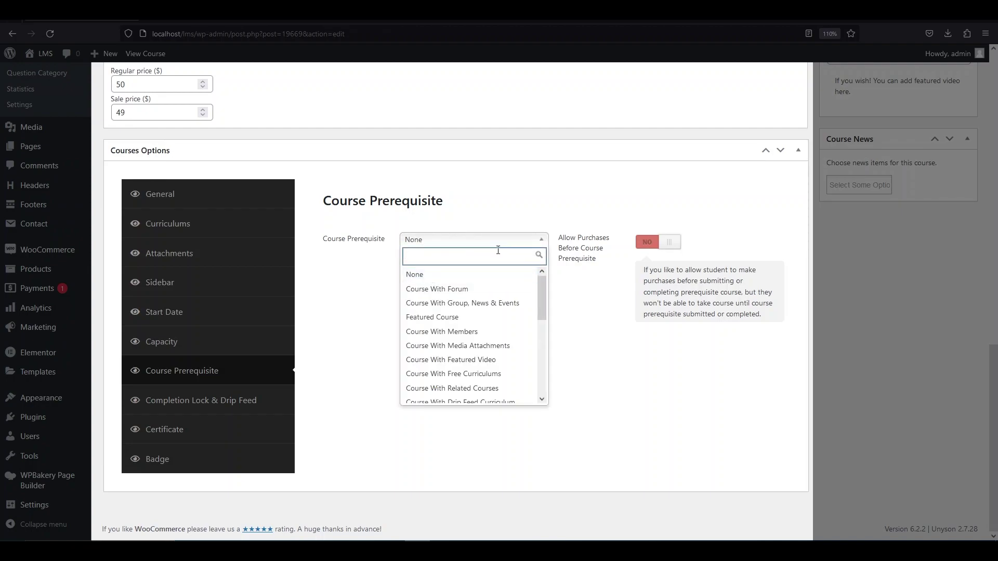
click(480, 274)
- Enable the course certificate with a required percentage of 99 and leave its template as None
click(260, 429)
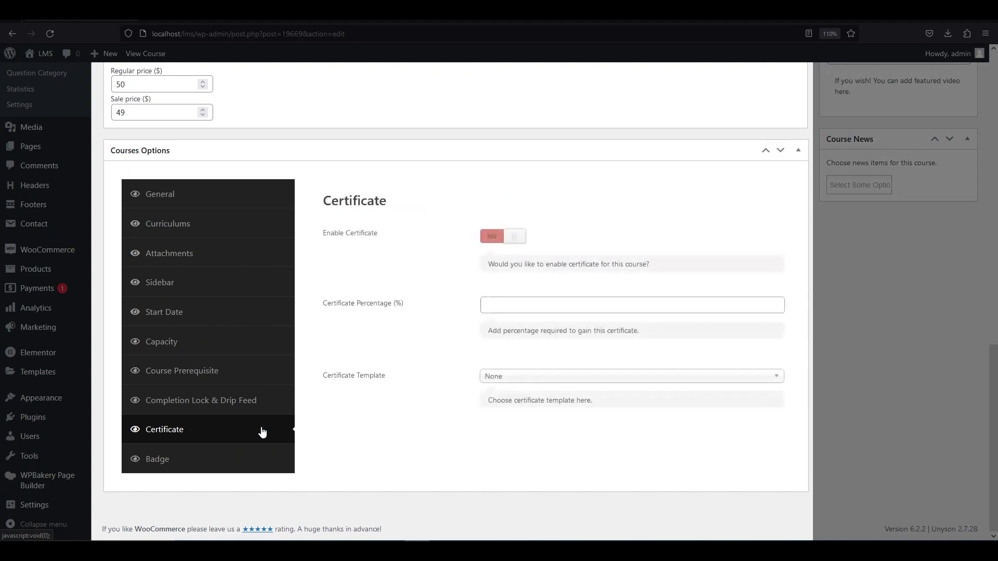
click(513, 242)
click(520, 306)
text(9)
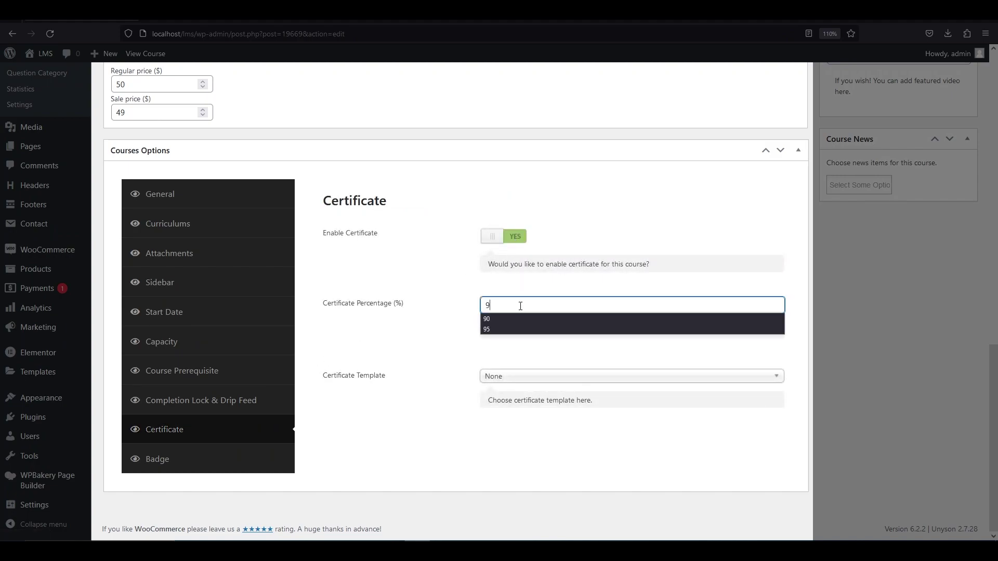
text(9)
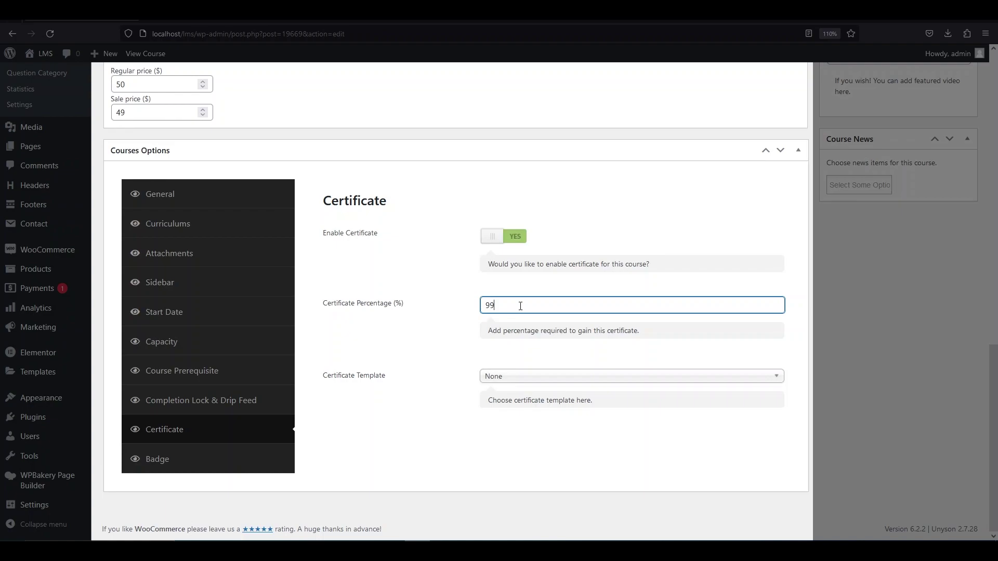
click(532, 377)
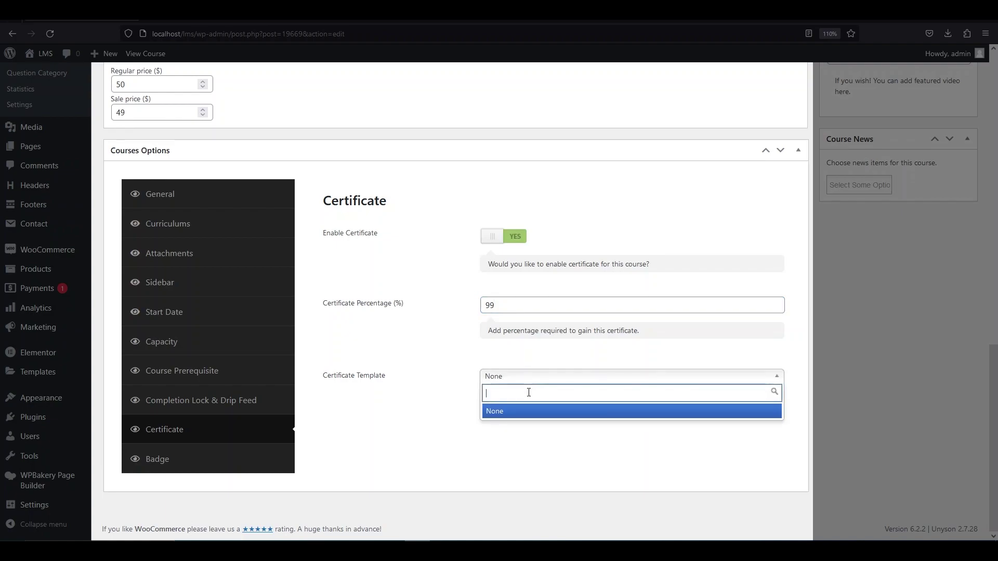
click(528, 380)
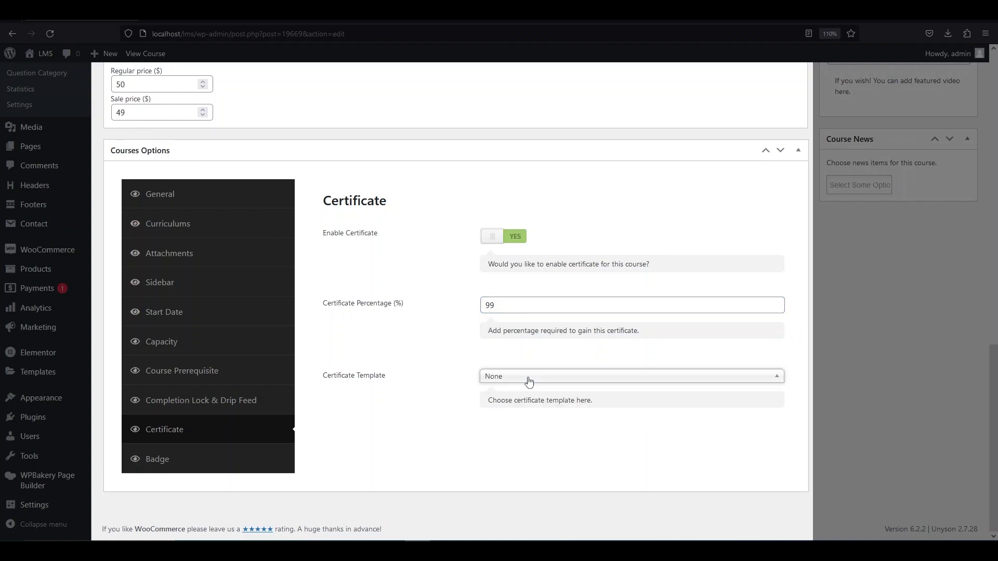
- Open the course's badge options and update the course
click(201, 461)
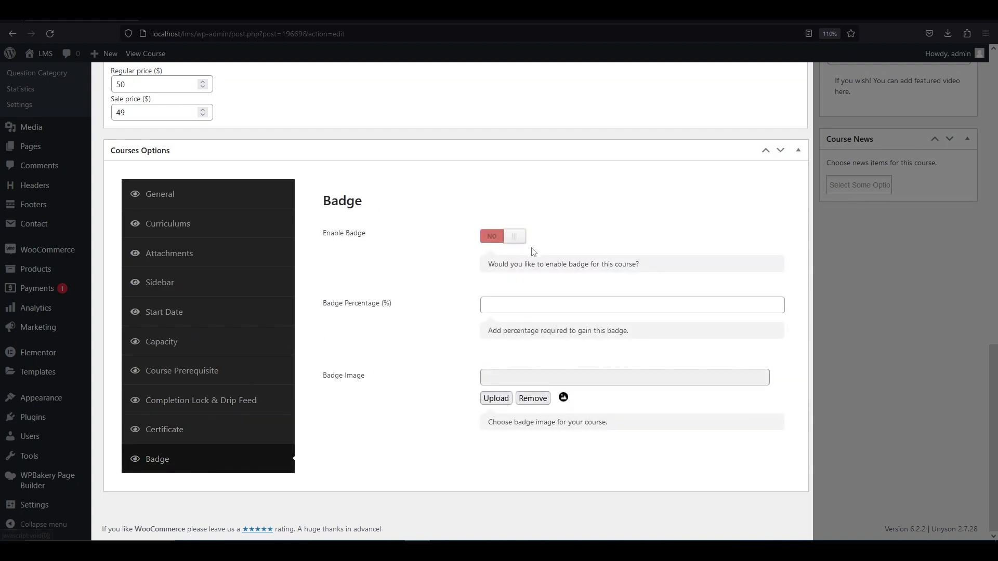
scroll(679, 362, up, 3)
scroll(679, 359, up, 10)
click(951, 254)
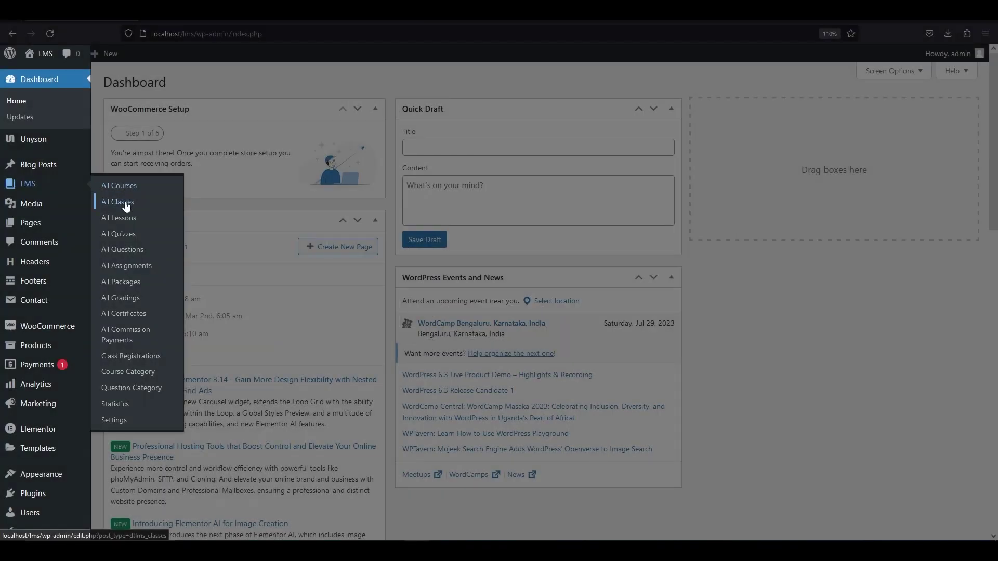
- Create a new LMS class titled "Class A" and set its featured image
click(125, 203)
click(165, 84)
text(Class A)
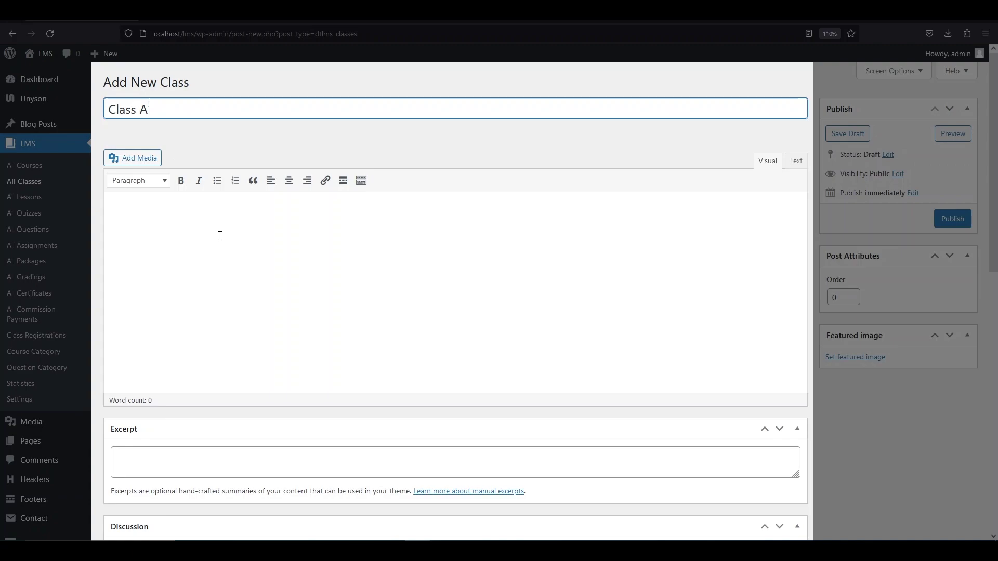
click(851, 362)
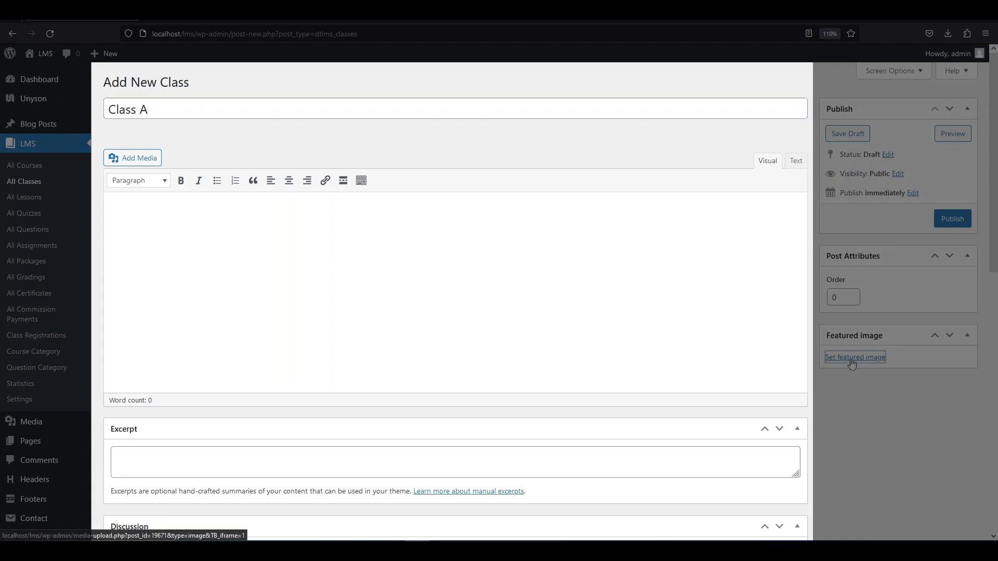
- Set the class's regular price to $100 and its sale price to $98
scroll(408, 335, down, 5)
click(194, 383)
text(100)
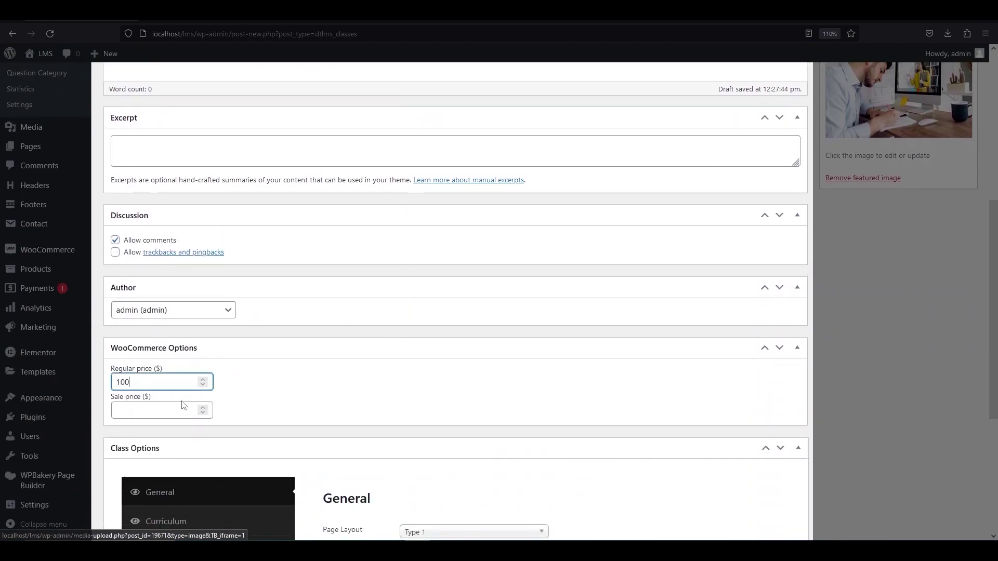
click(178, 408)
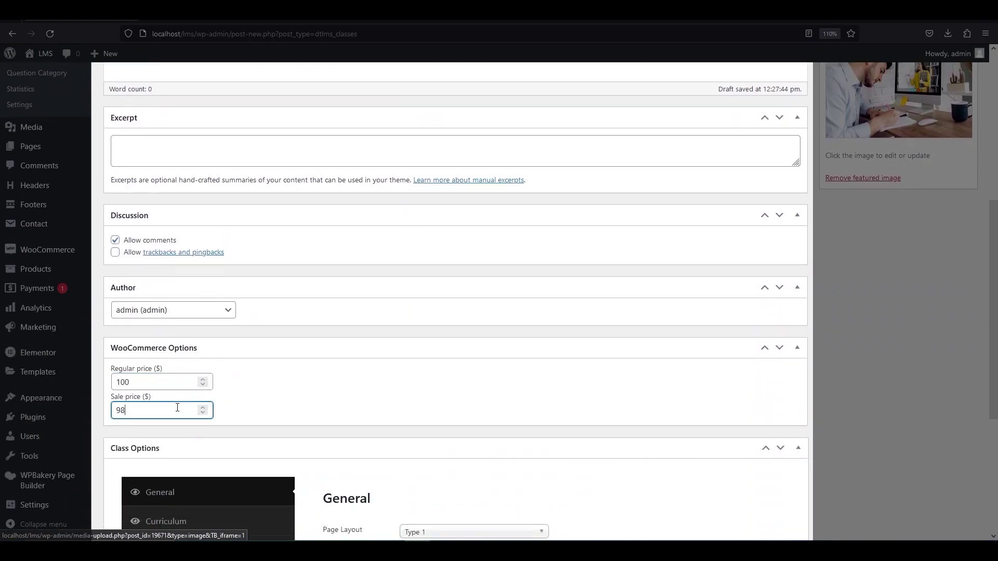
- Set the class page layout to Type 2 and mark the class as featured
scroll(330, 401, down, 2)
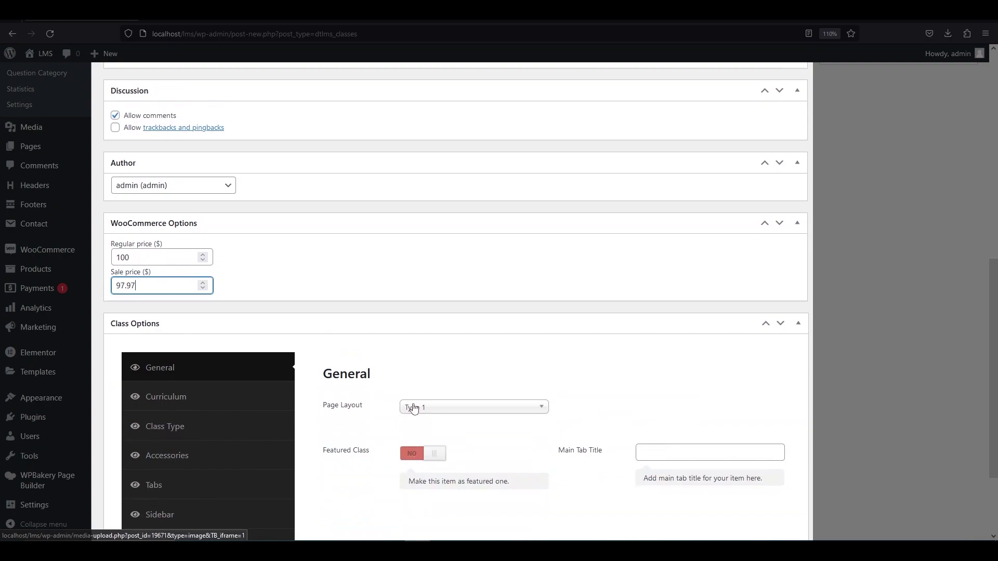
click(414, 409)
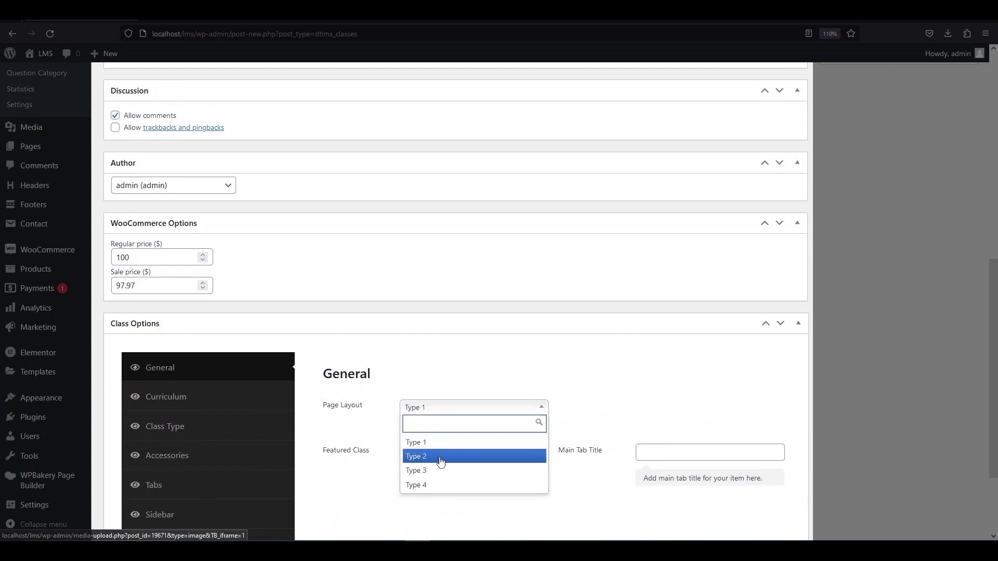
click(440, 461)
click(439, 455)
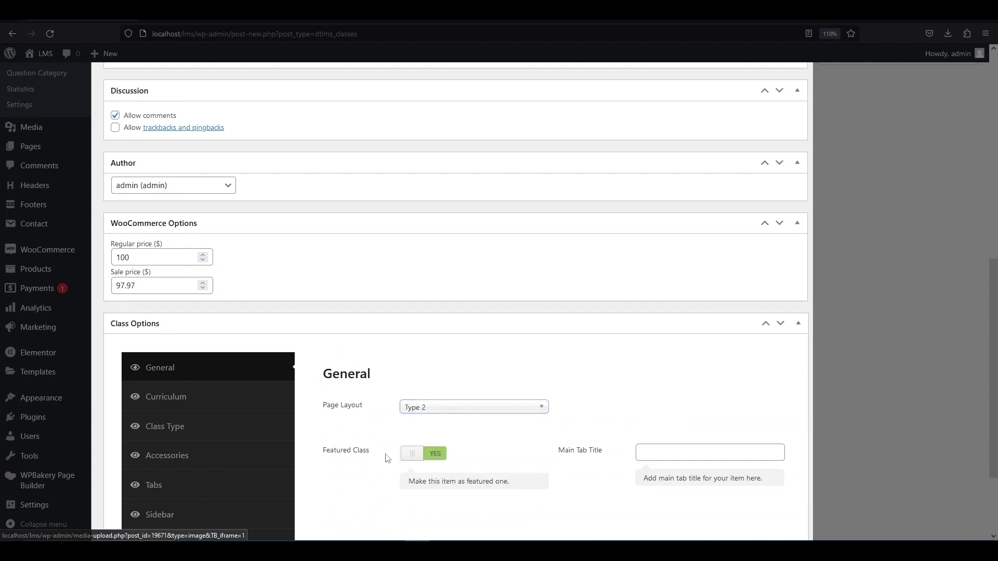
- Set the class curriculum's content option to Add Course and its content title to "Online Courses"
click(246, 399)
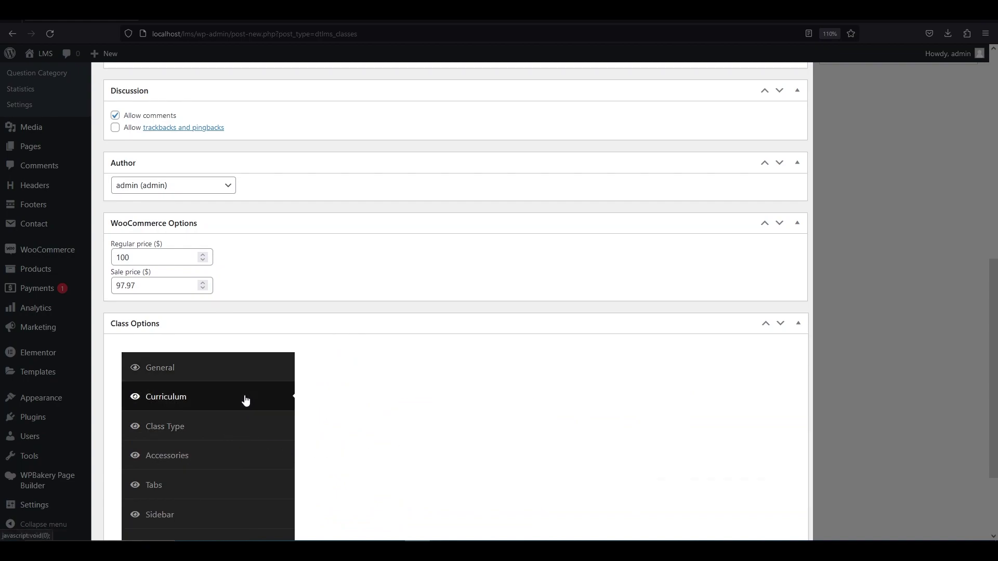
click(422, 407)
click(437, 459)
scroll(437, 460, down, 2)
click(458, 347)
text(Online Courses)
- Add "Course A" and "Course With Forum" to the class curriculum
click(439, 425)
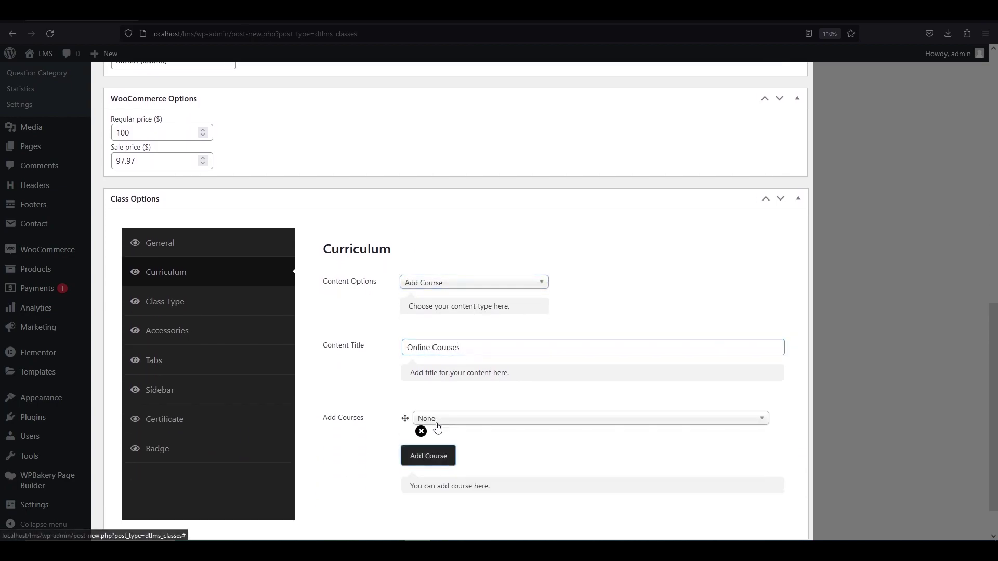
click(450, 418)
click(437, 466)
click(428, 456)
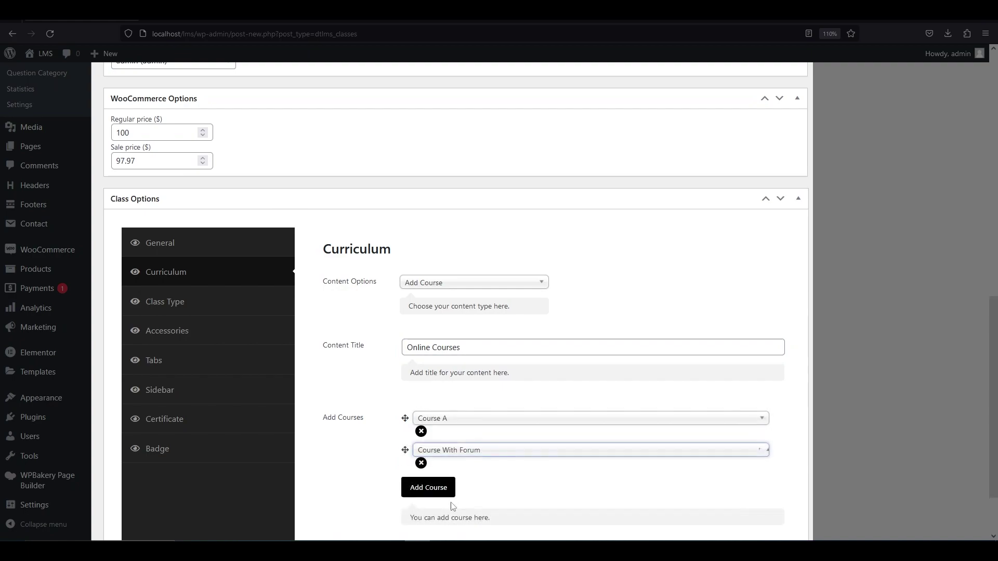
- Set the class type to Online, and switch it to Onsite
scroll(234, 306, down, 2)
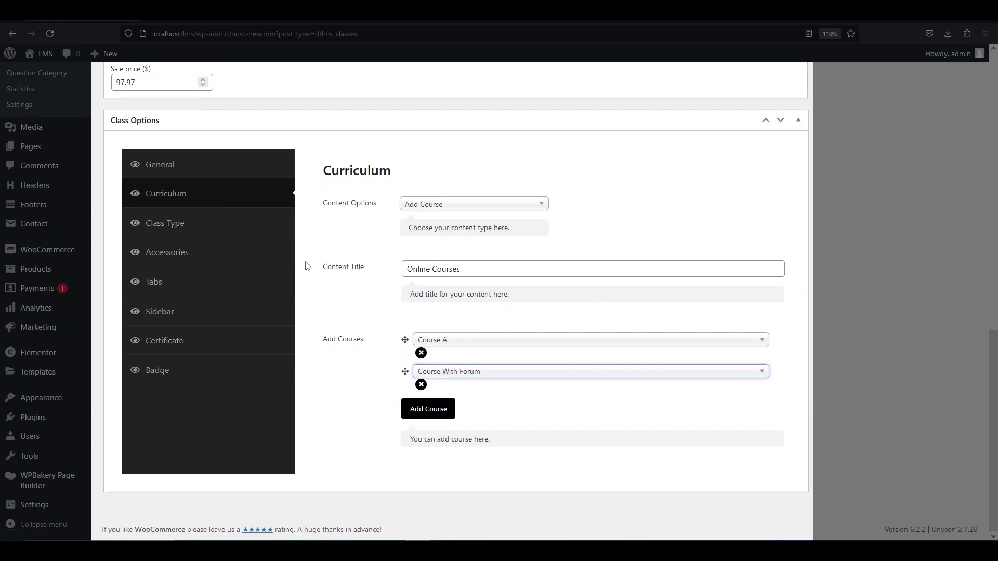
click(232, 223)
click(438, 293)
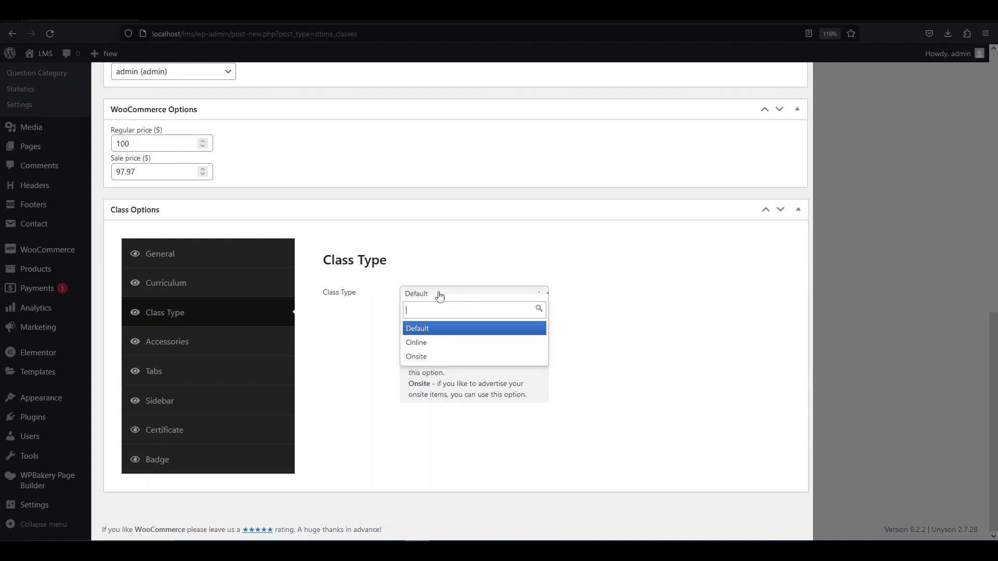
click(442, 348)
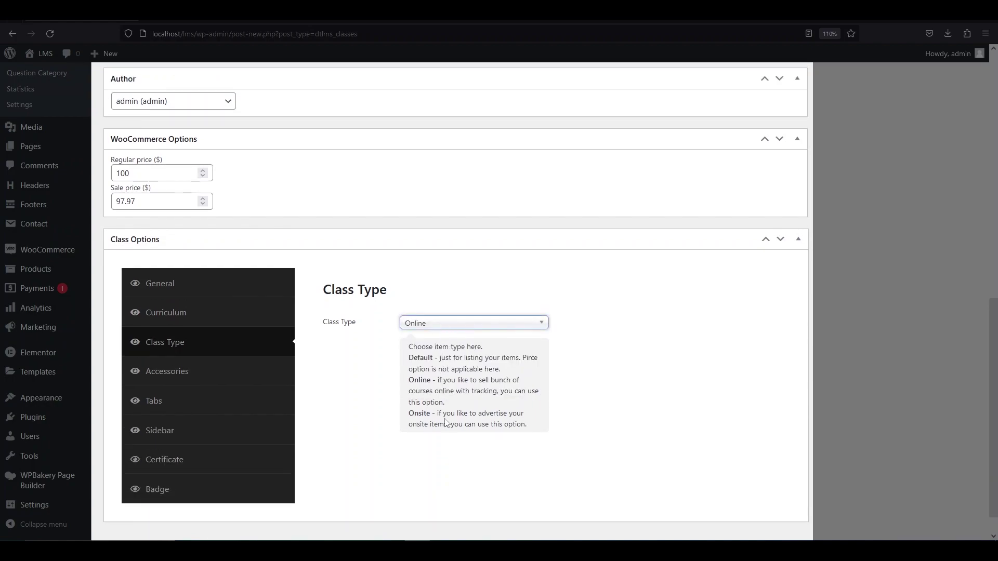
click(435, 329)
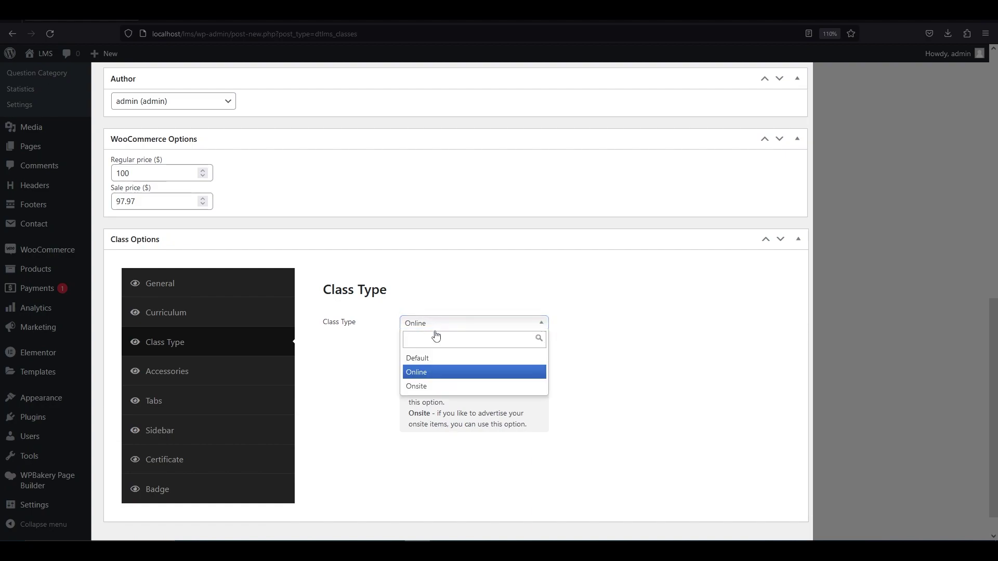
click(436, 387)
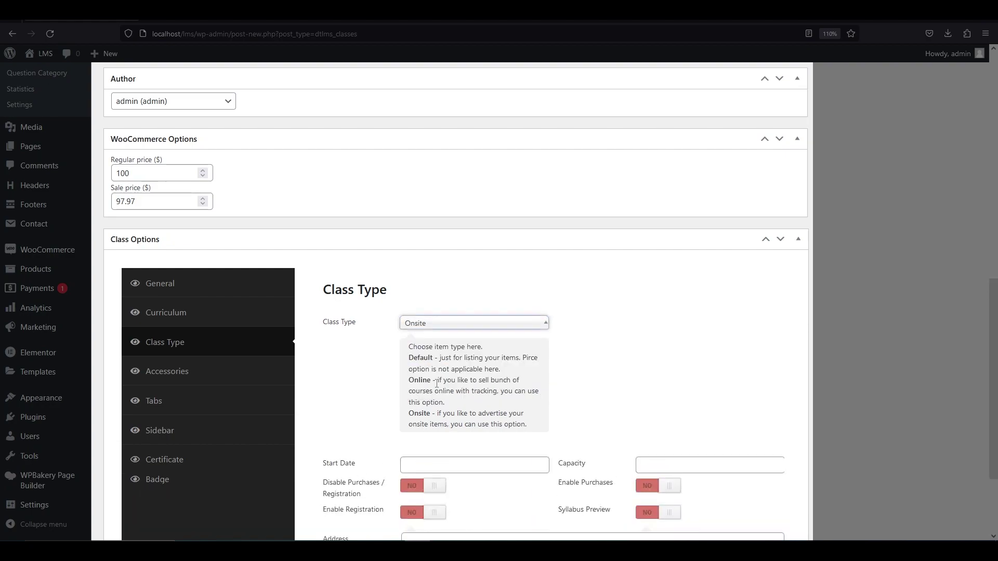
- Set the class start date to July 31, 2023 and capacity to 50, and disable purchases or registration over capacity
scroll(447, 303, down, 3)
click(456, 277)
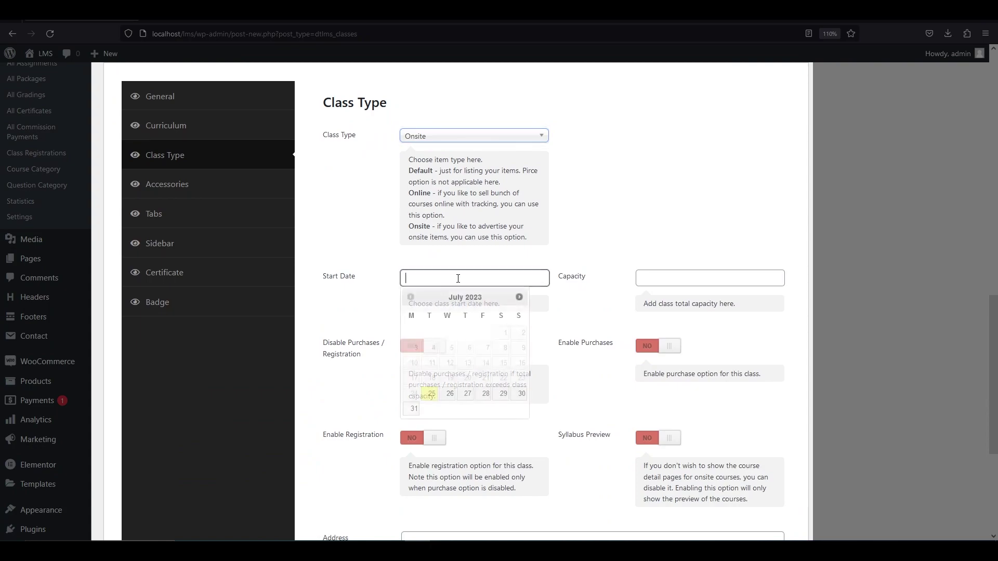
click(414, 410)
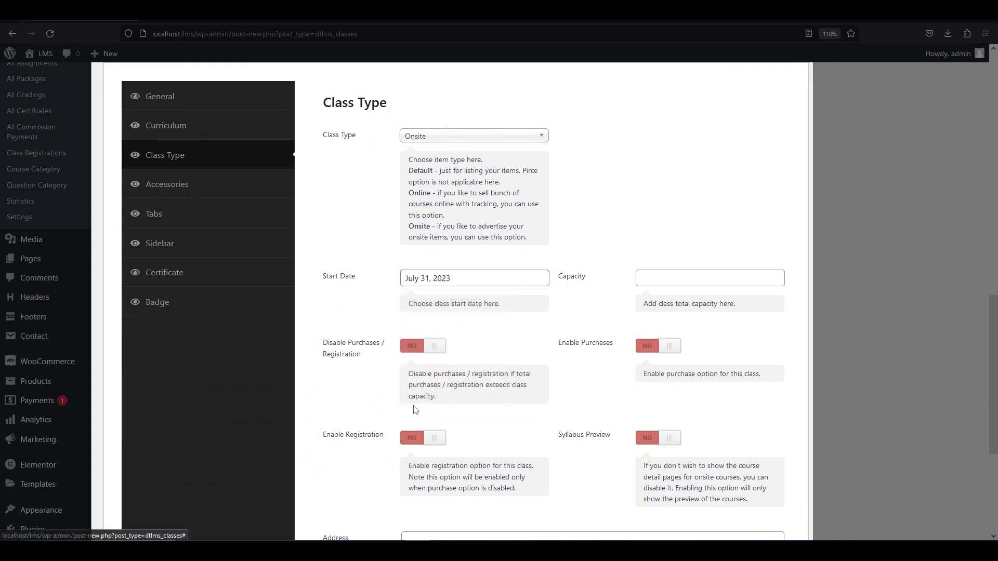
click(709, 278)
text(50)
click(432, 346)
- Enable registration and syllabus preview for the onsite class
scroll(432, 352, down, 2)
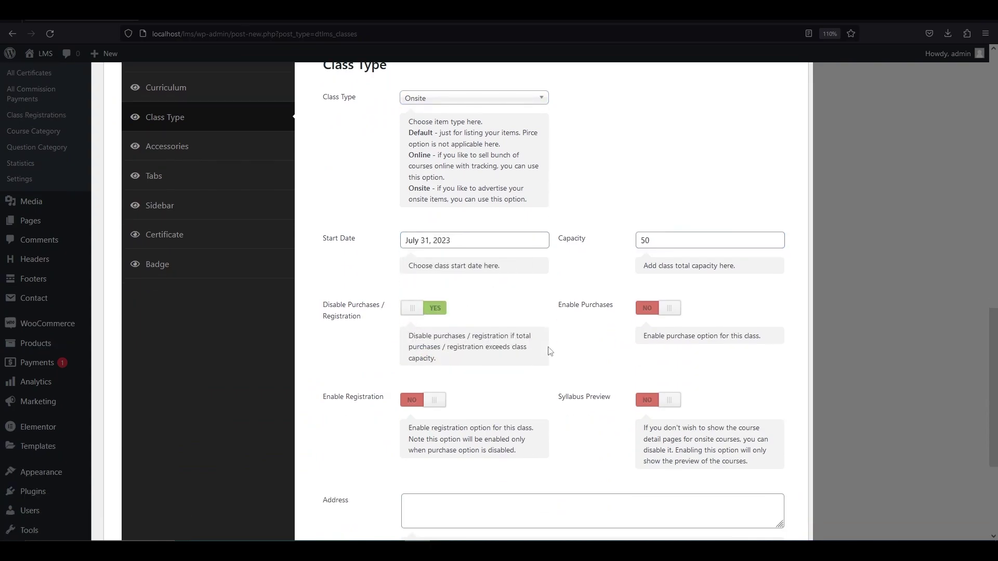
click(430, 315)
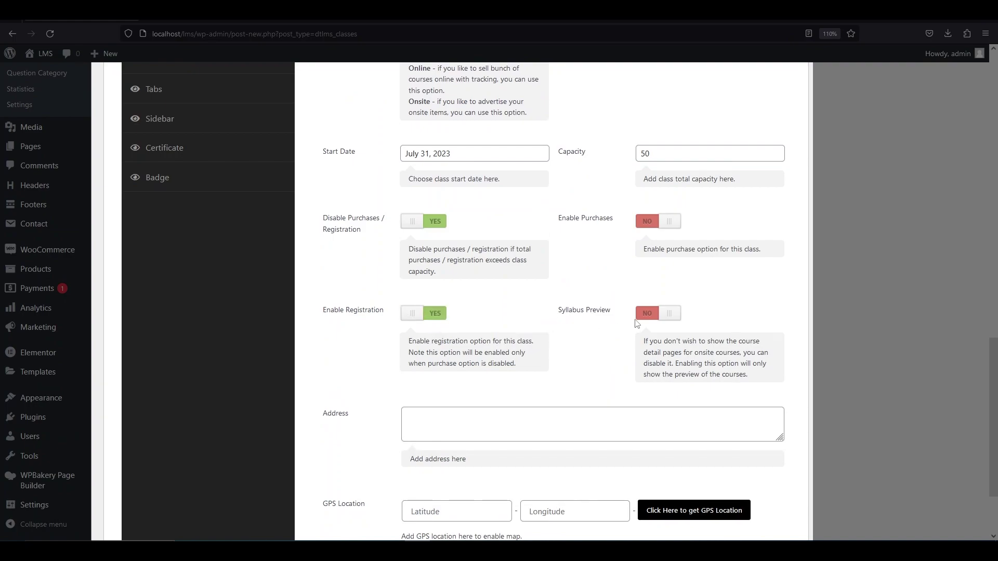
click(664, 315)
click(636, 426)
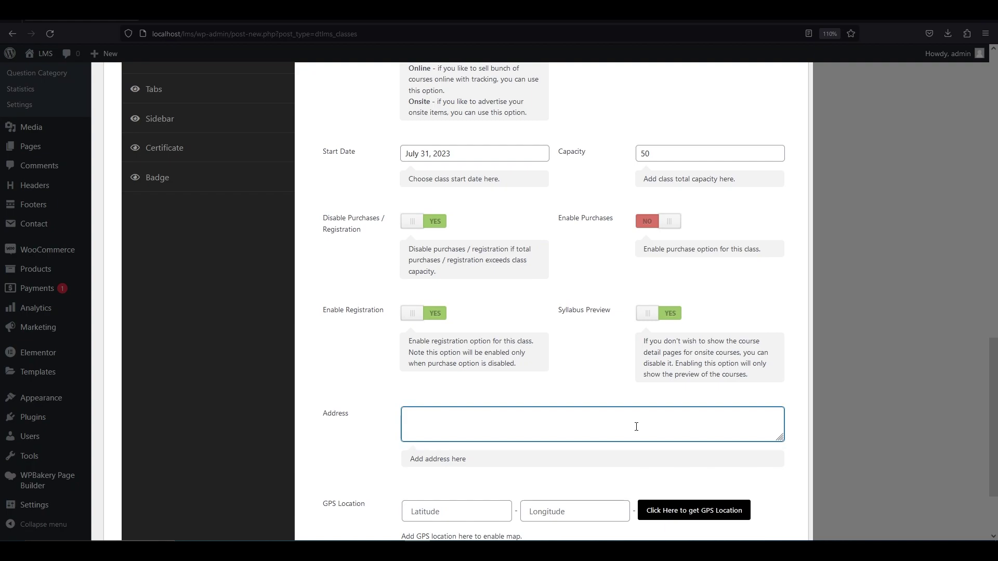
scroll(636, 427, down, 2)
click(612, 448)
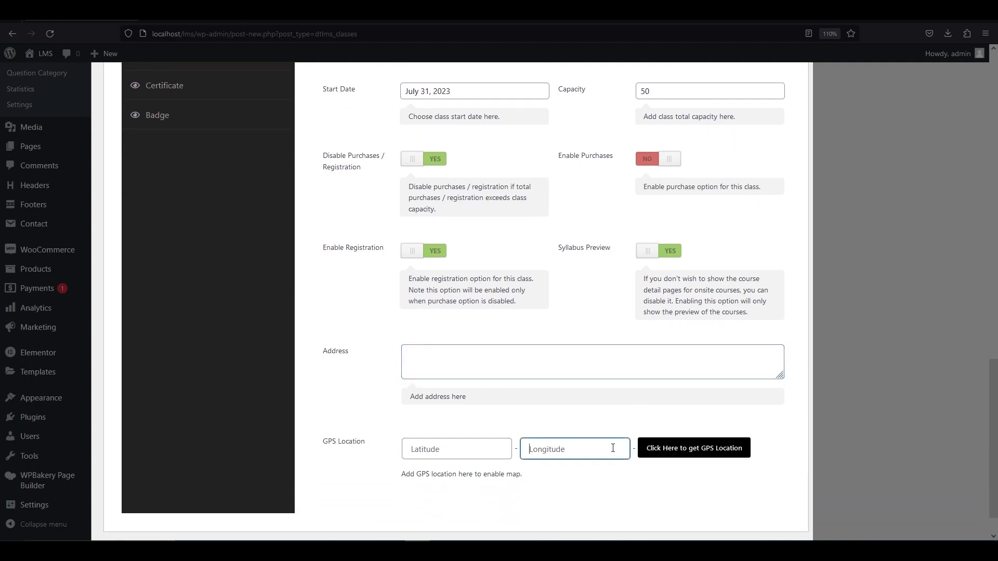
- Add a class tab titled "Additional Details" of type Text Area with the content "Additional Tab Content Here"
scroll(468, 363, up, 10)
click(270, 367)
click(421, 306)
click(453, 299)
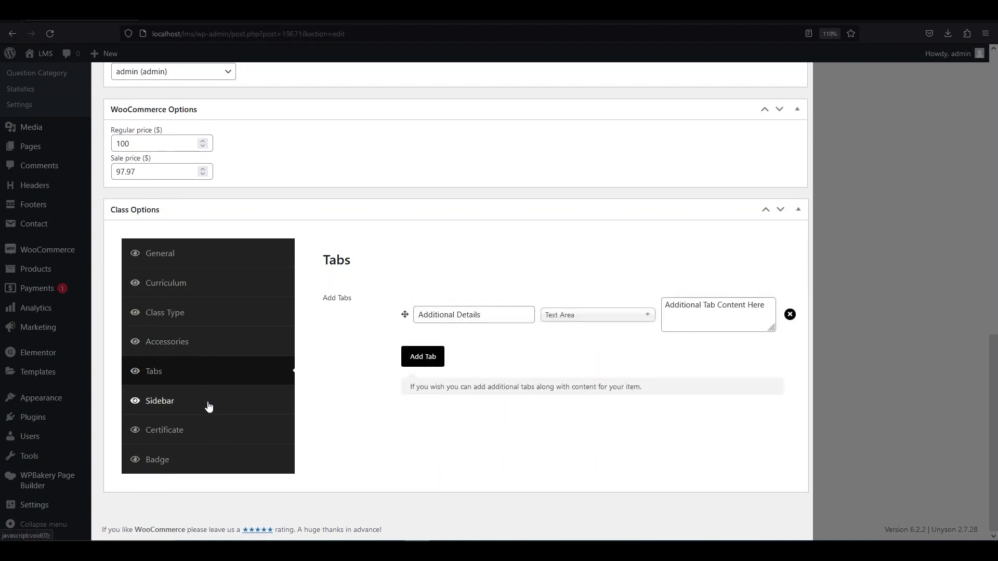
- Enable sidebar content for the class and keep Text Area as its content type
click(209, 406)
click(438, 298)
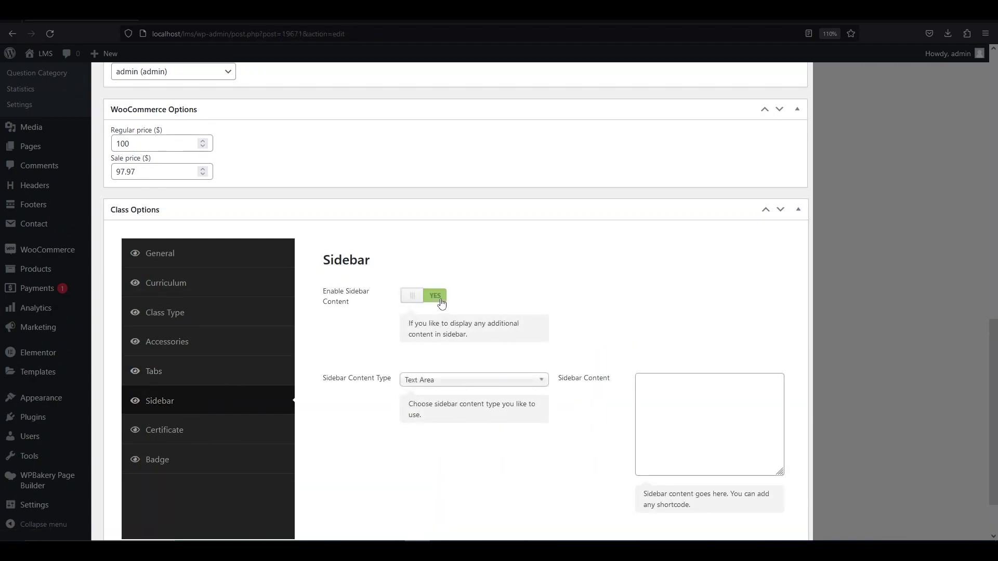
click(450, 379)
click(450, 413)
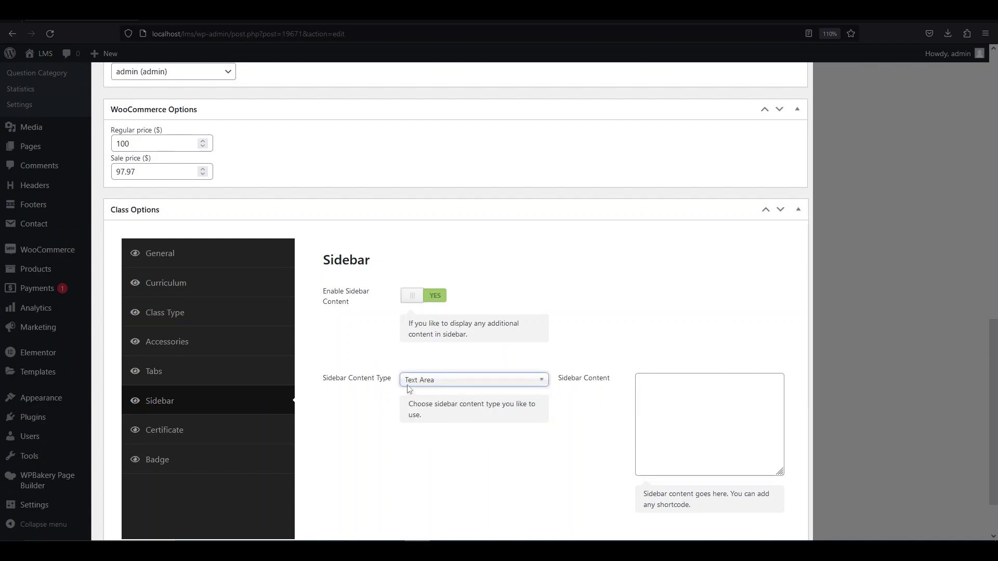
- Enable the class certificate and choose None as its template
scroll(261, 358, down, 2)
click(245, 366)
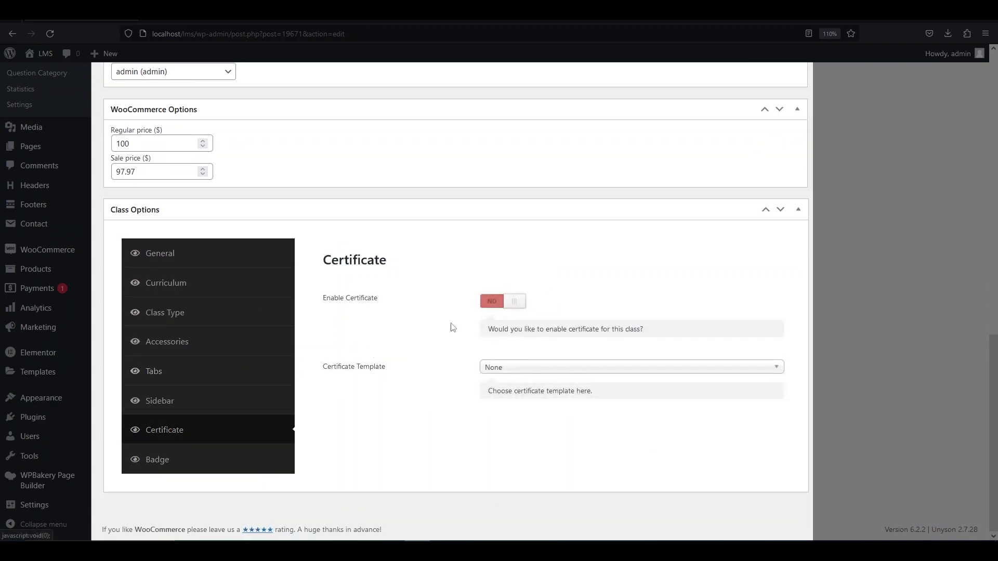
click(504, 303)
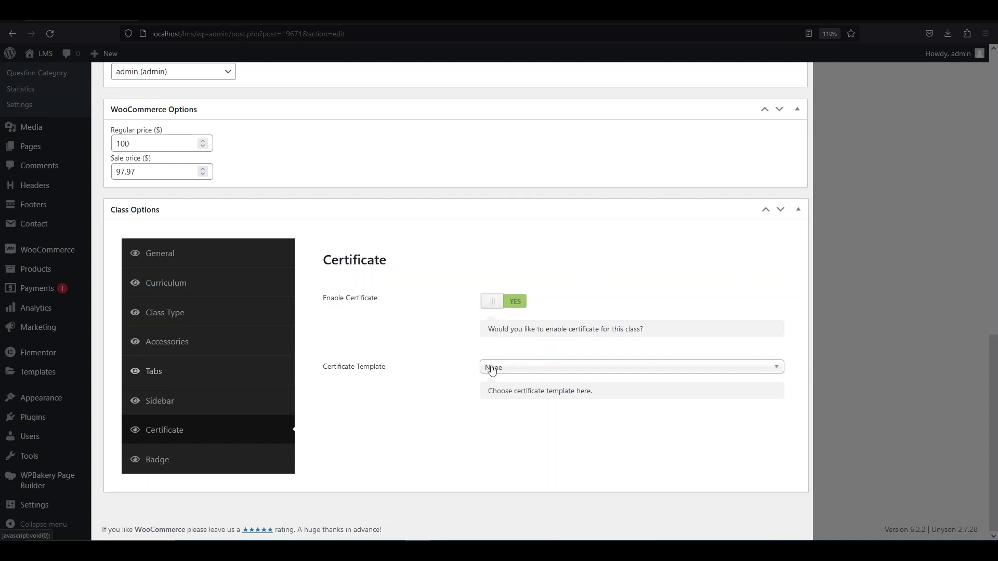
click(510, 368)
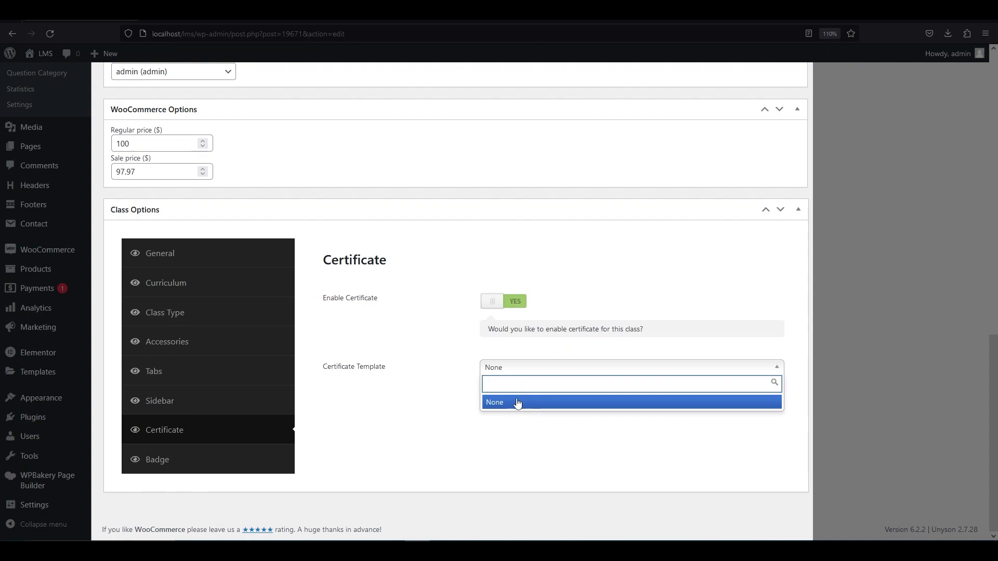
click(517, 403)
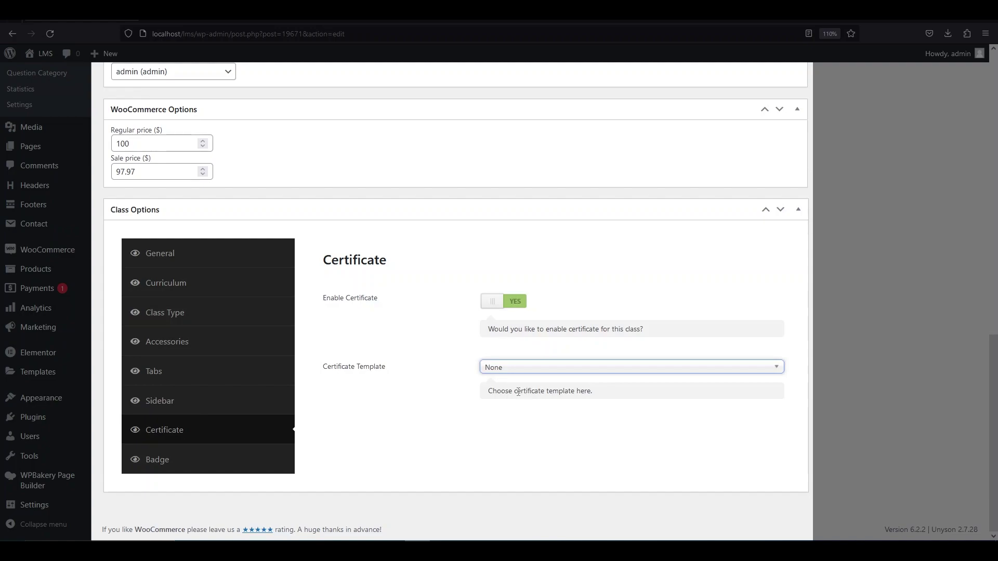
- Enable the class badge, insert the red and gold shield image from the media library as its badge image, and update the class
click(281, 460)
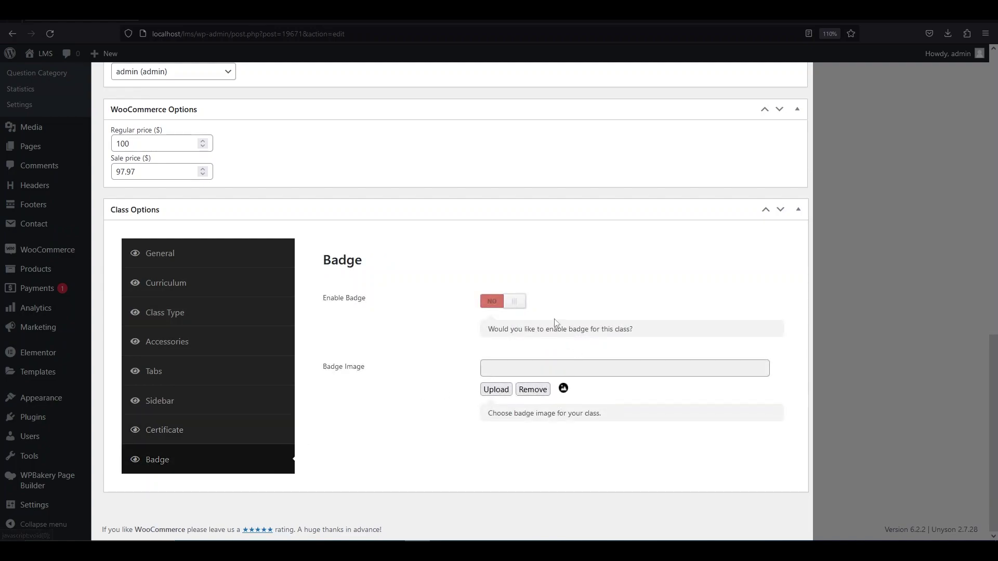
click(518, 303)
click(514, 369)
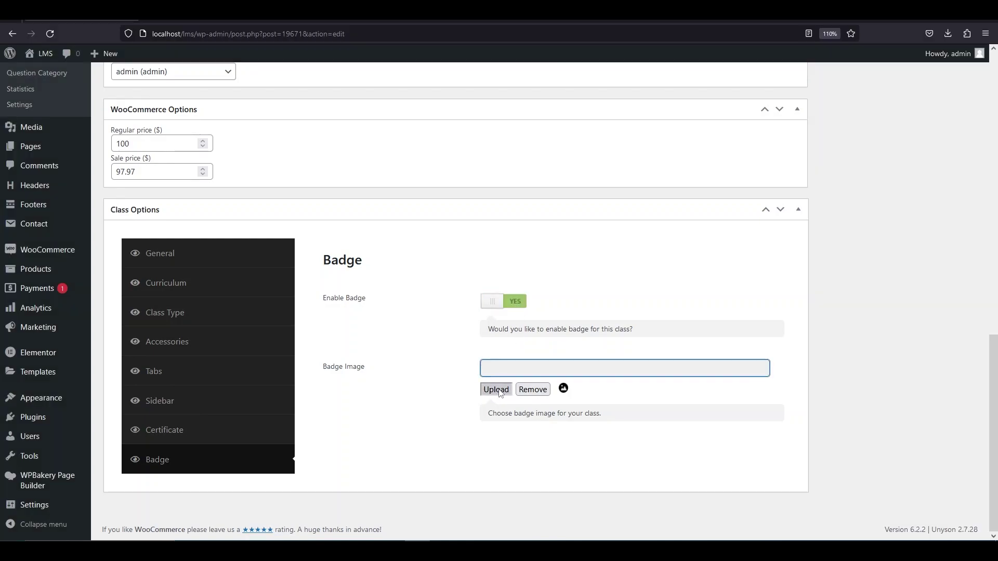
click(500, 390)
click(761, 195)
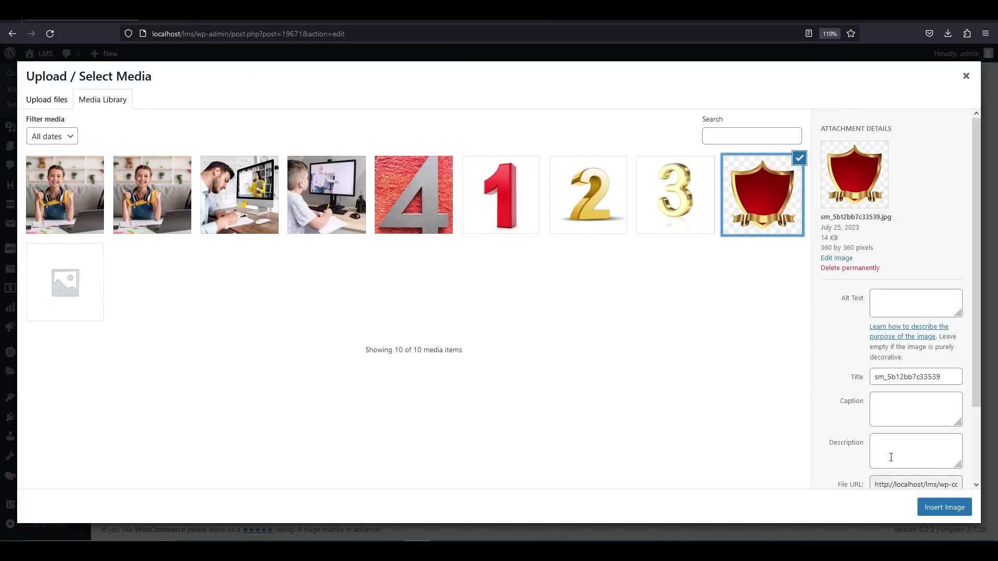
click(930, 511)
scroll(726, 376, up, 12)
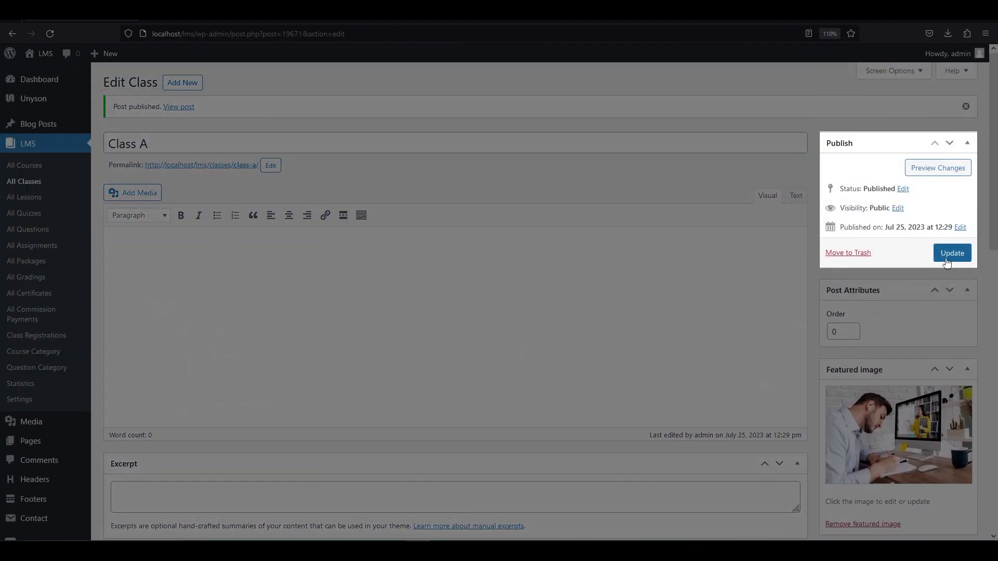
click(945, 258)
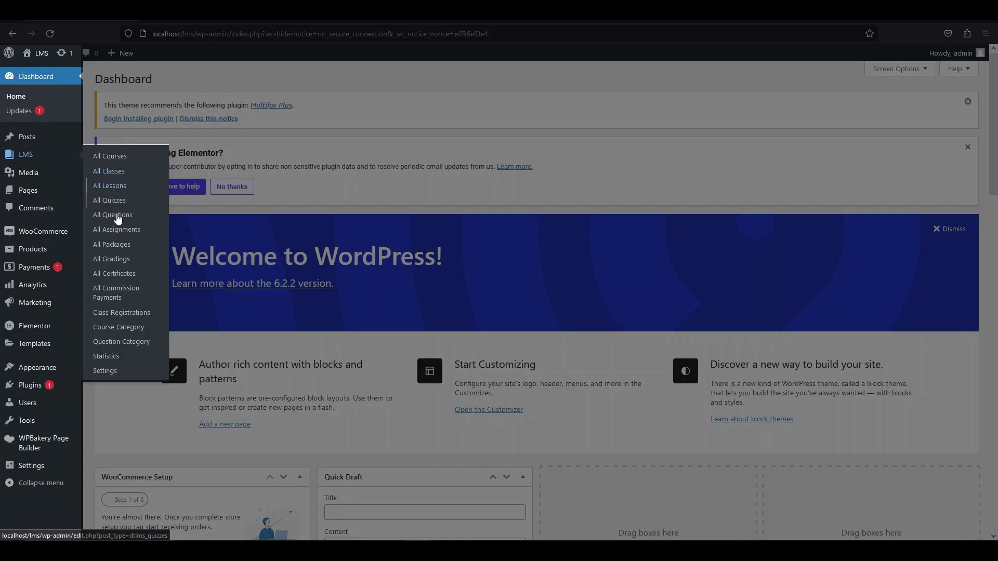
- Add a new LMS package titled "Package - Computer Science"
click(124, 247)
click(166, 79)
text(Package - Computer Science)
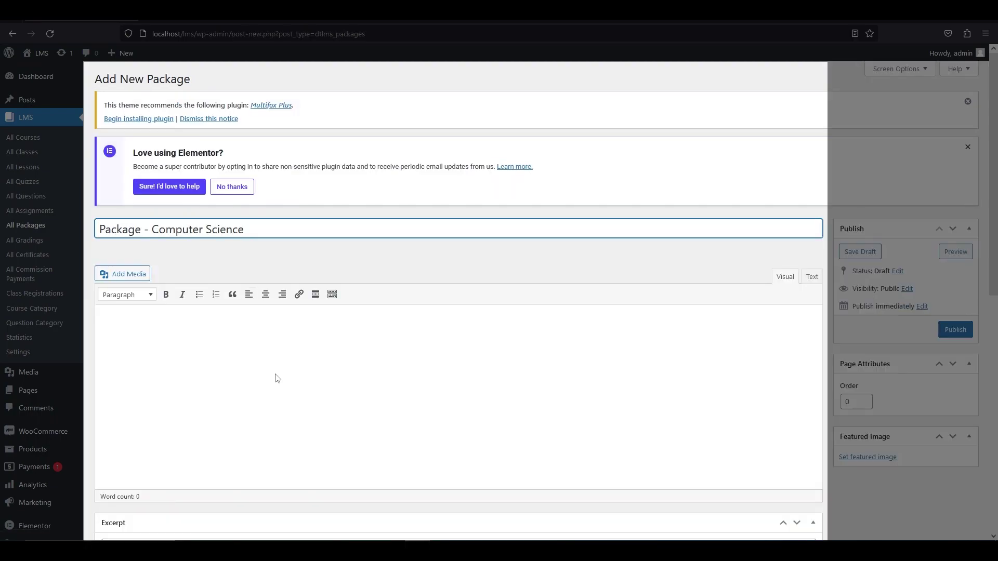
click(277, 378)
- Set the package's regular price to $50 and its sale price to $46.98
scroll(279, 377, down, 2)
scroll(254, 329, down, 4)
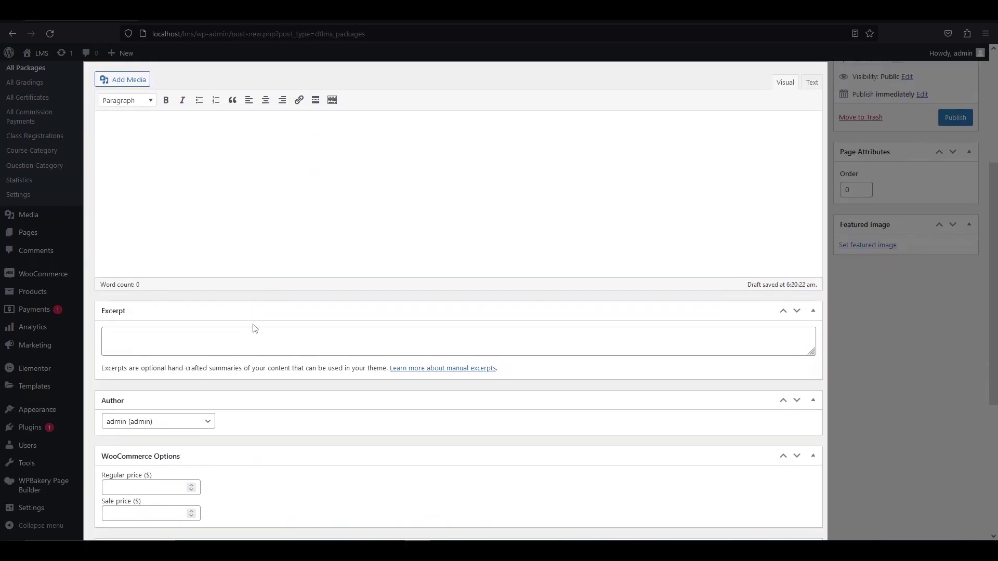
click(140, 382)
text(50)
key(Tab)
text(46.98)
- Give the package the subtitle "Programming Tutorials" in its package options
click(256, 467)
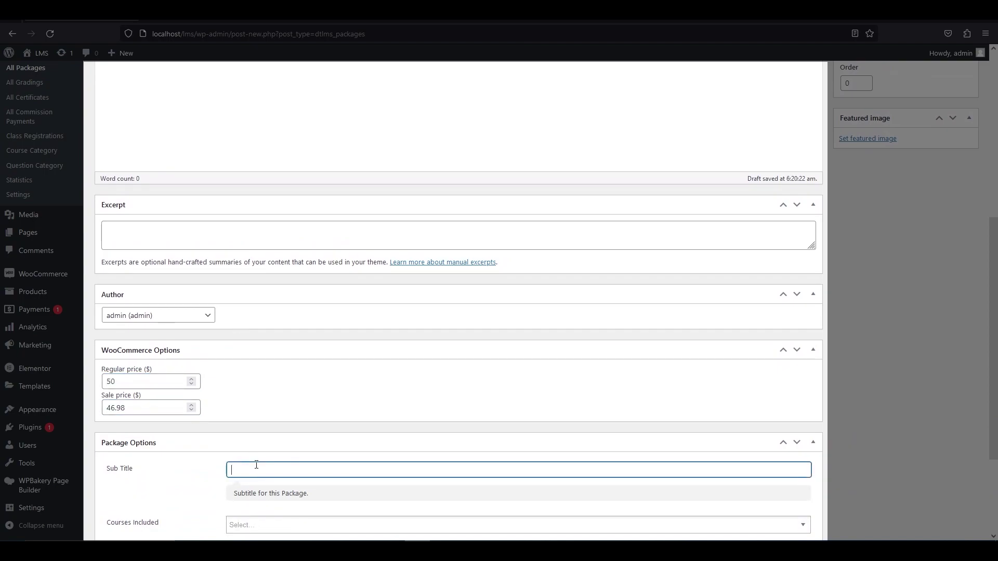
scroll(256, 465, down, 3)
text(Programming Tutorials)
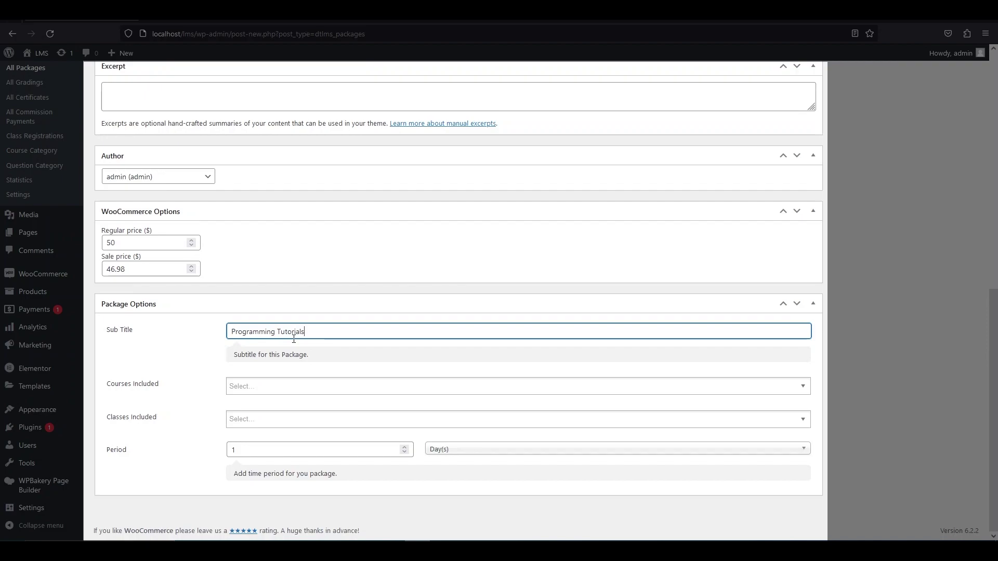
- Include the courses Computer Science - Programming Languages, Computer Science, Java Programming and How to use Barcodes?, plus the class Online Classes, in the package
click(294, 386)
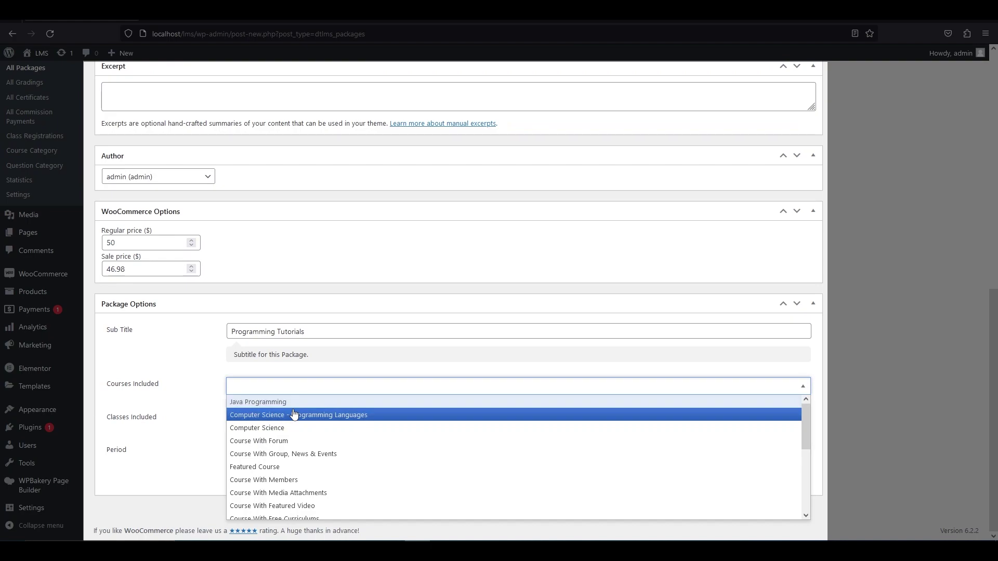
click(294, 414)
click(279, 458)
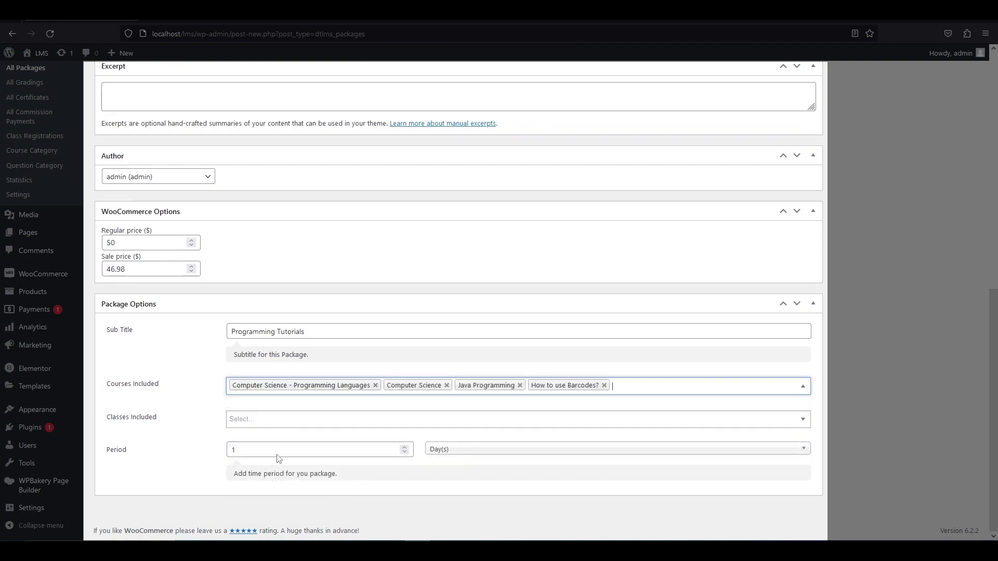
click(300, 420)
click(299, 436)
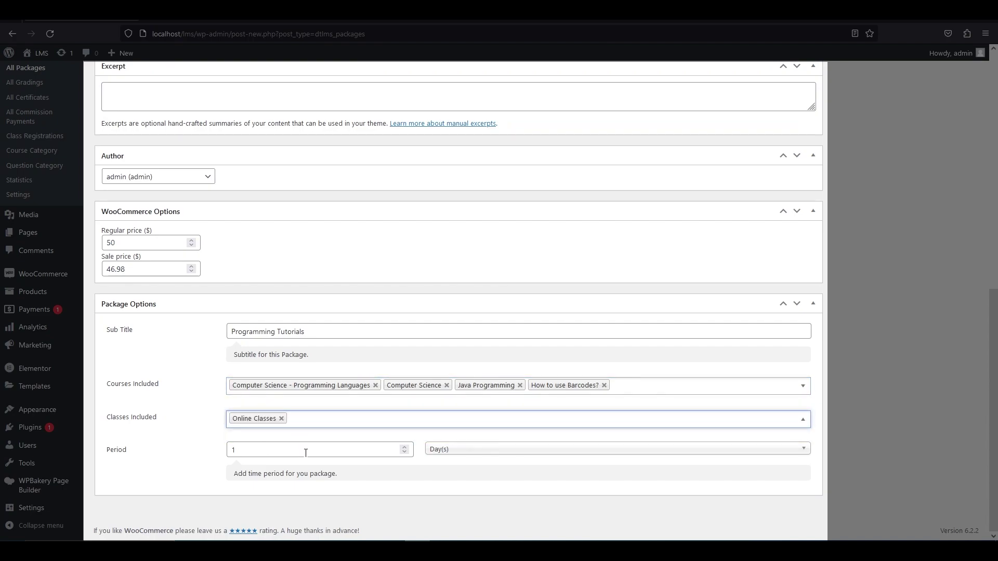
- Adjust the number of days in the package's time period and publish the package
click(407, 451)
scroll(773, 438, up, 5)
click(949, 138)
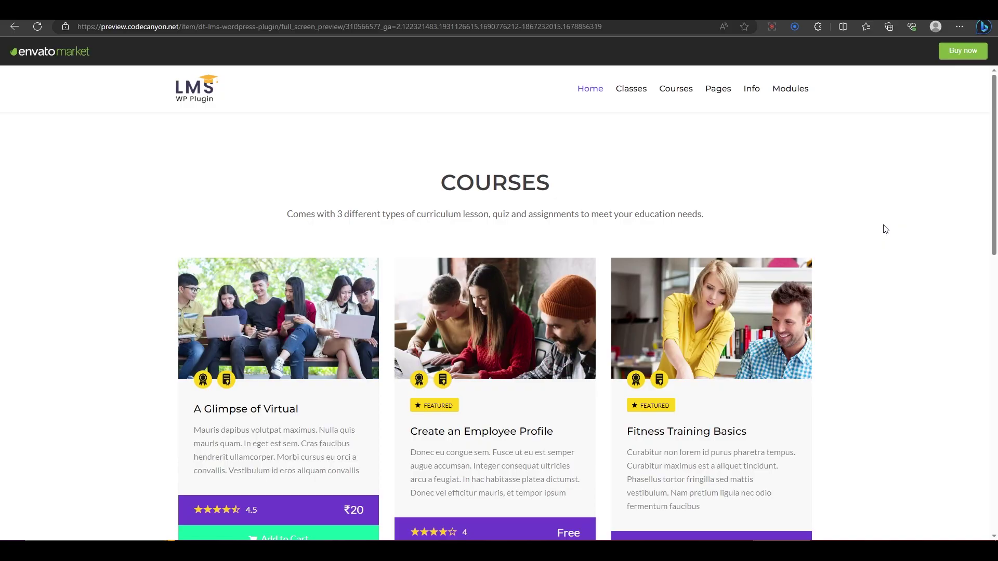
- Switch to the LMS plugin demo site and examine its home page course listings and the "A Glimpse of Virtual" course page
scroll(885, 231, down, 8)
scroll(885, 233, down, 5)
scroll(882, 232, up, 13)
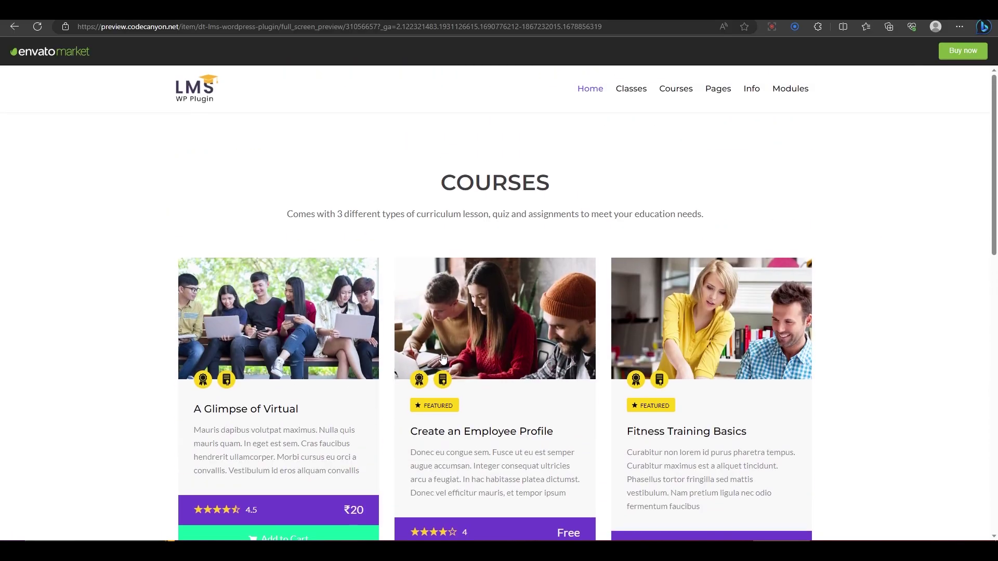
click(301, 347)
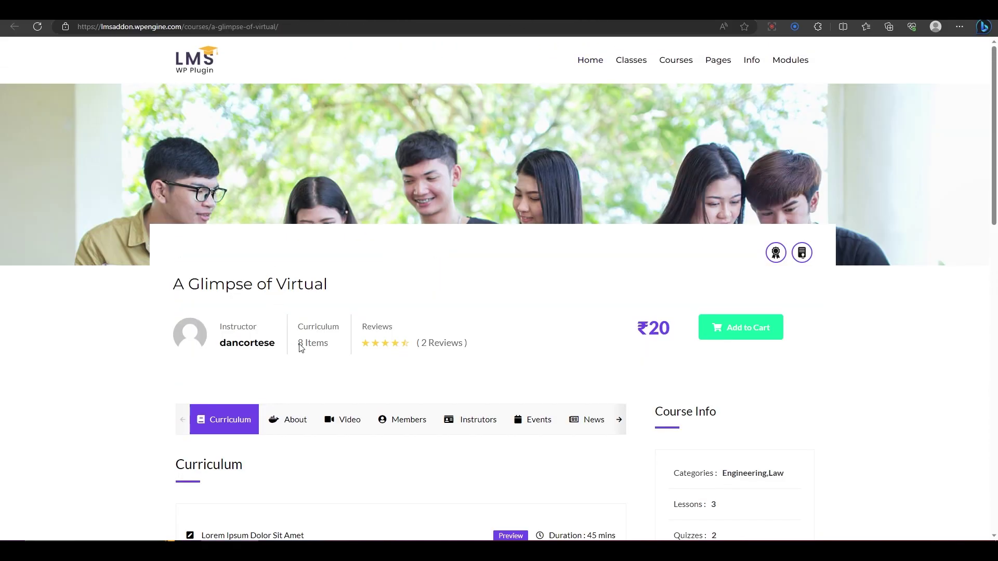
scroll(300, 350, down, 12)
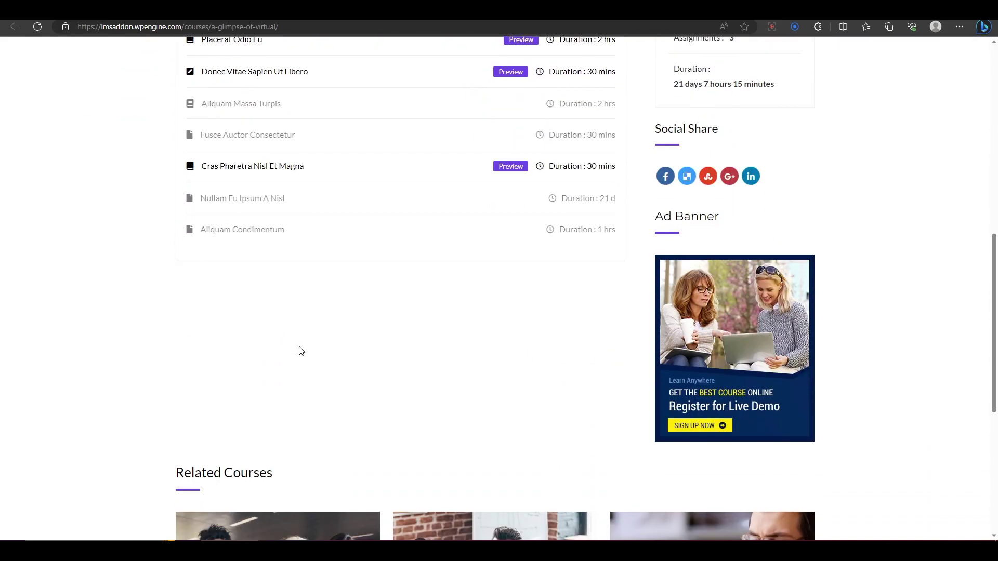
scroll(300, 351, down, 3)
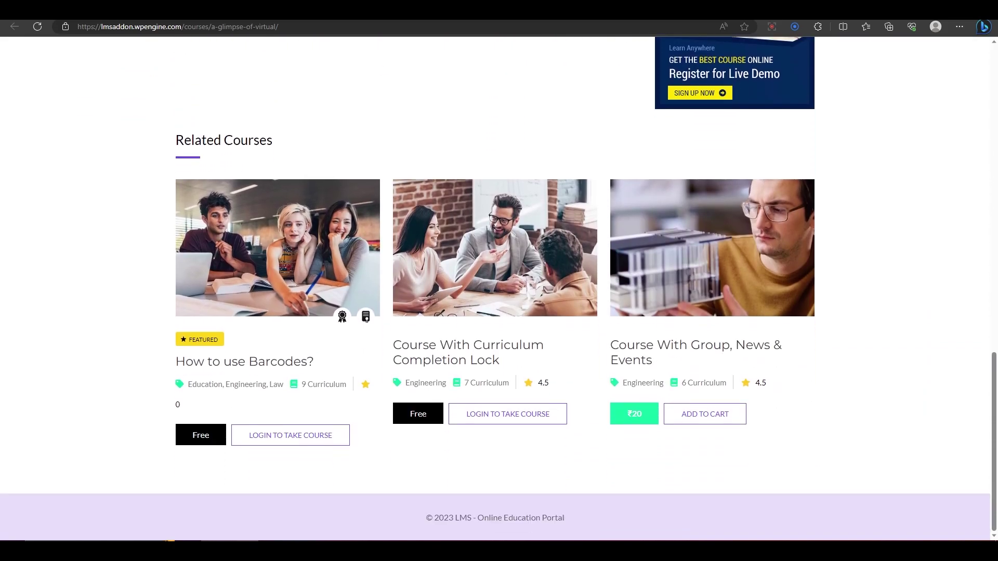
key(alt+Left)
scroll(446, 158, down, 9)
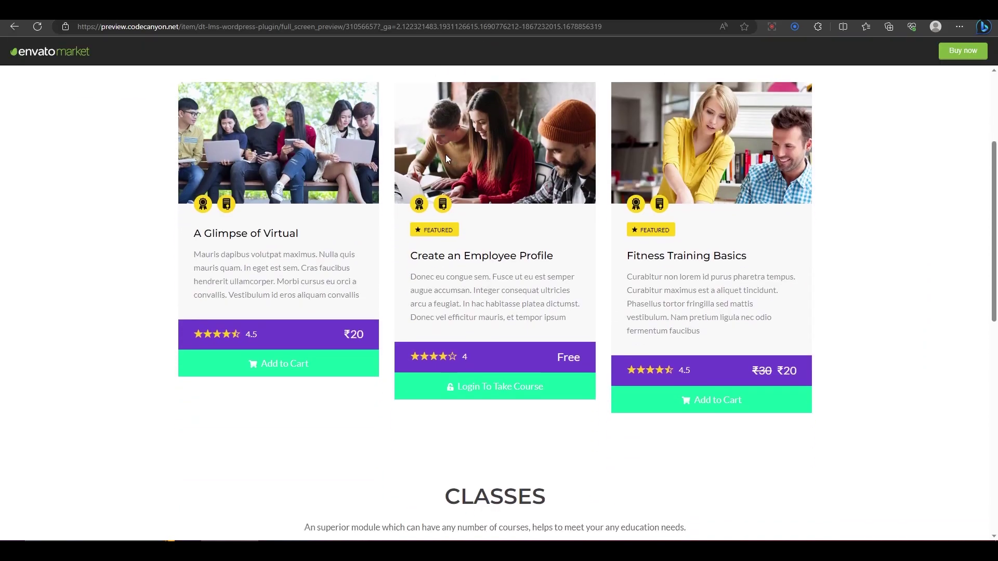